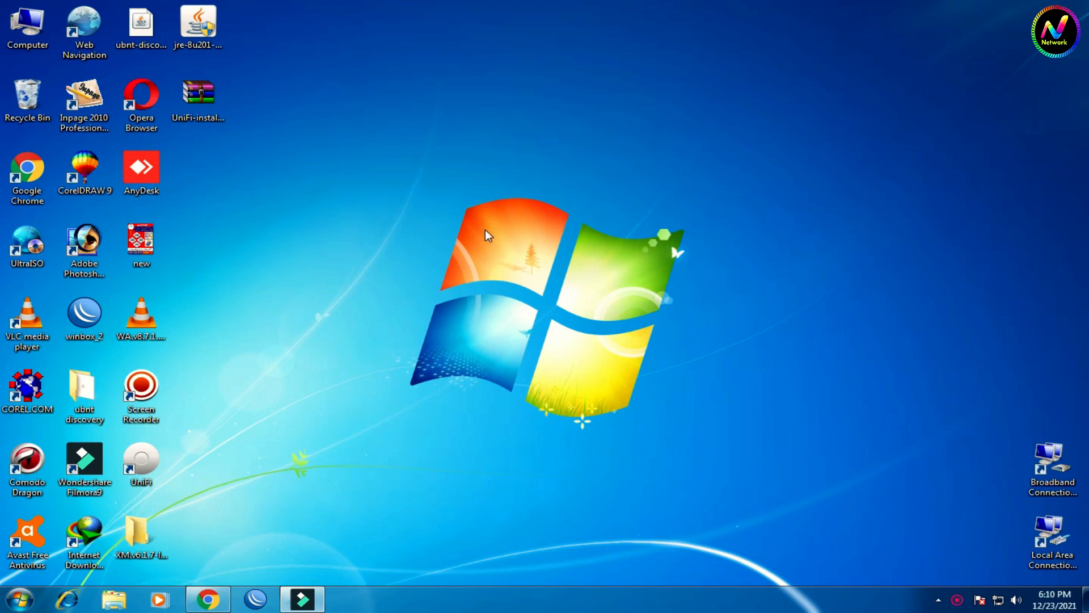
Step: Restore Chrome from the taskbar and put the cursor in the Google search box
left_click(208, 599)
left_click(423, 262)
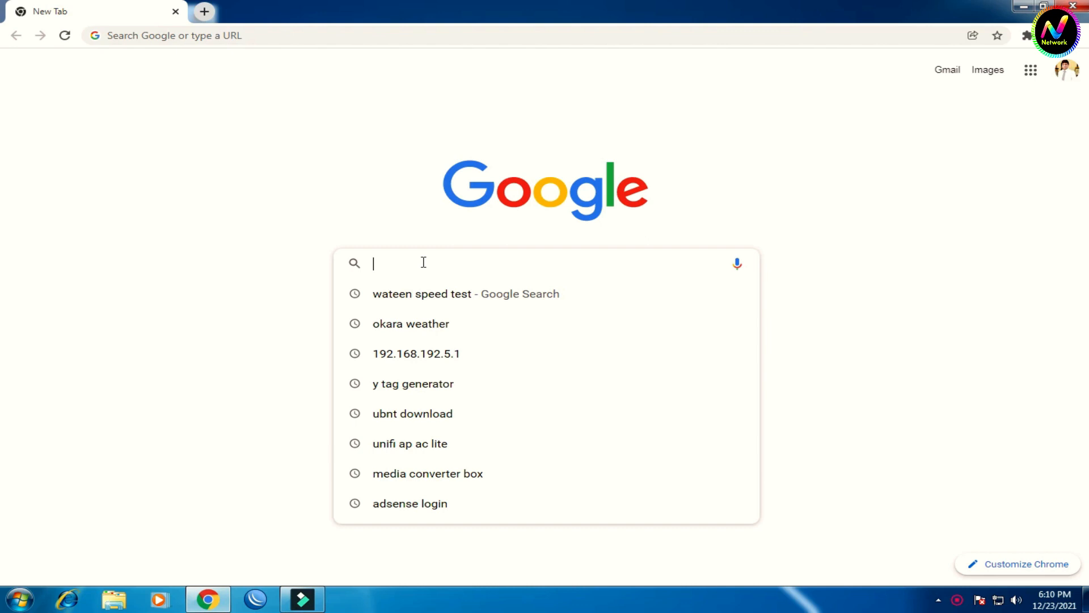
Step: Search 'java 8 download' and download JavaSetup8u311.exe (Version 8 Update 311) from java.com
type("java")
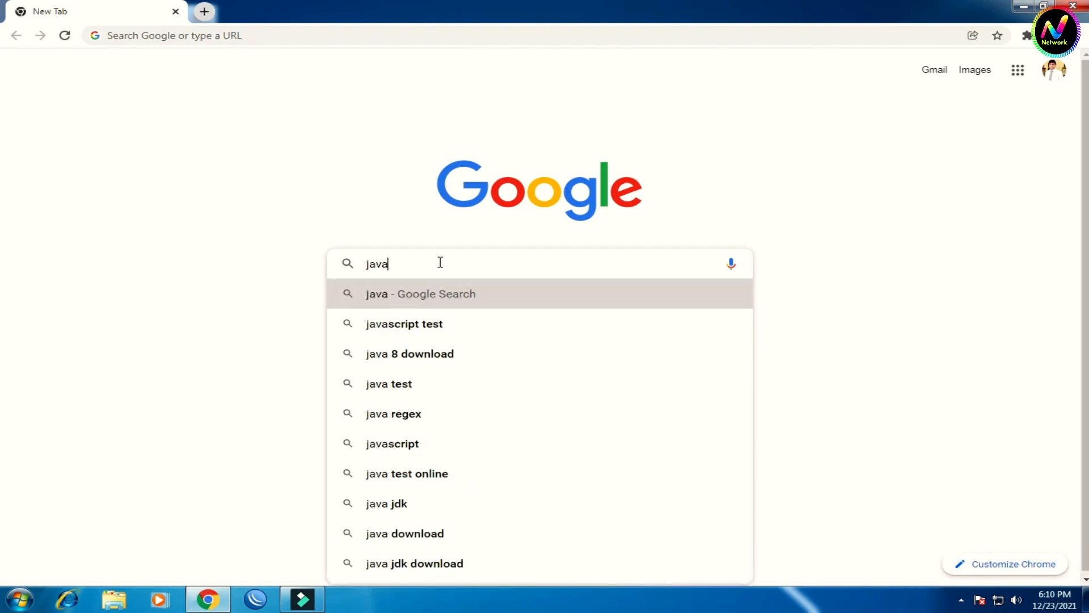
left_click(465, 354)
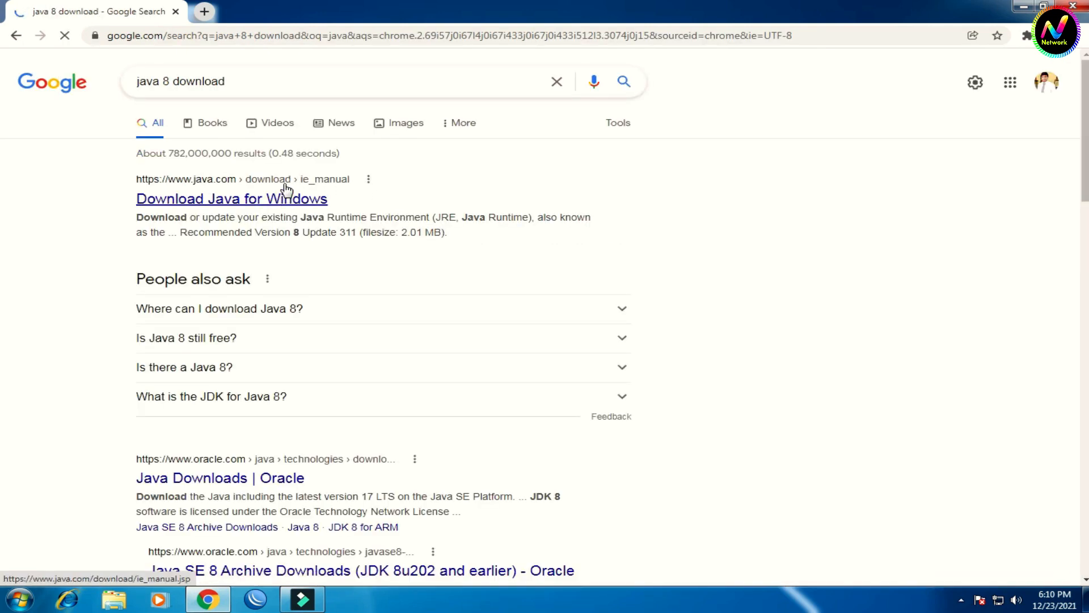
left_click(261, 205)
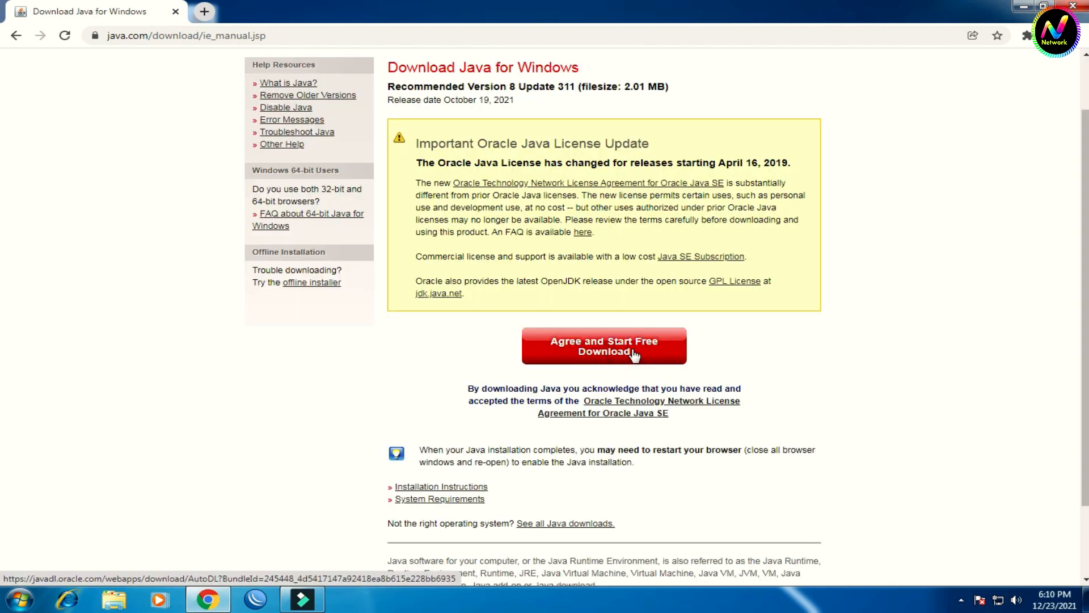
left_click(640, 355)
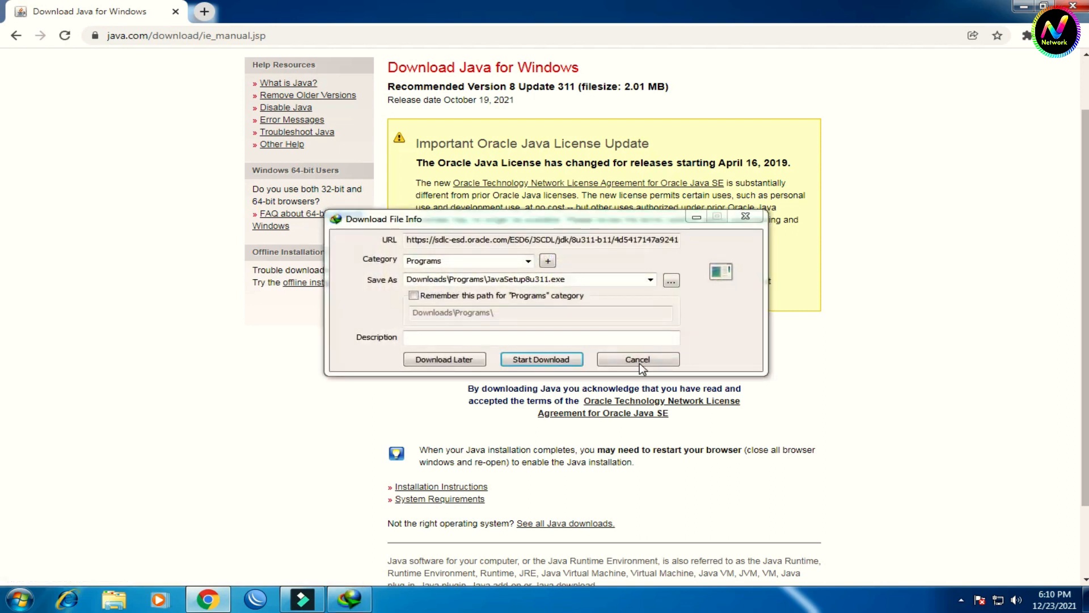
left_click(702, 306)
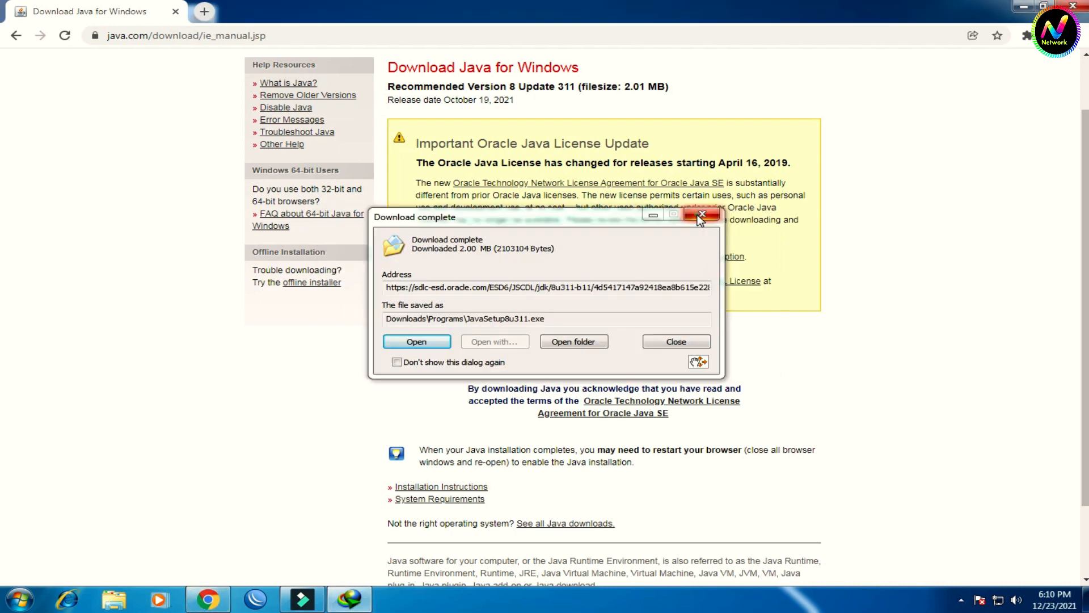
left_click(702, 216)
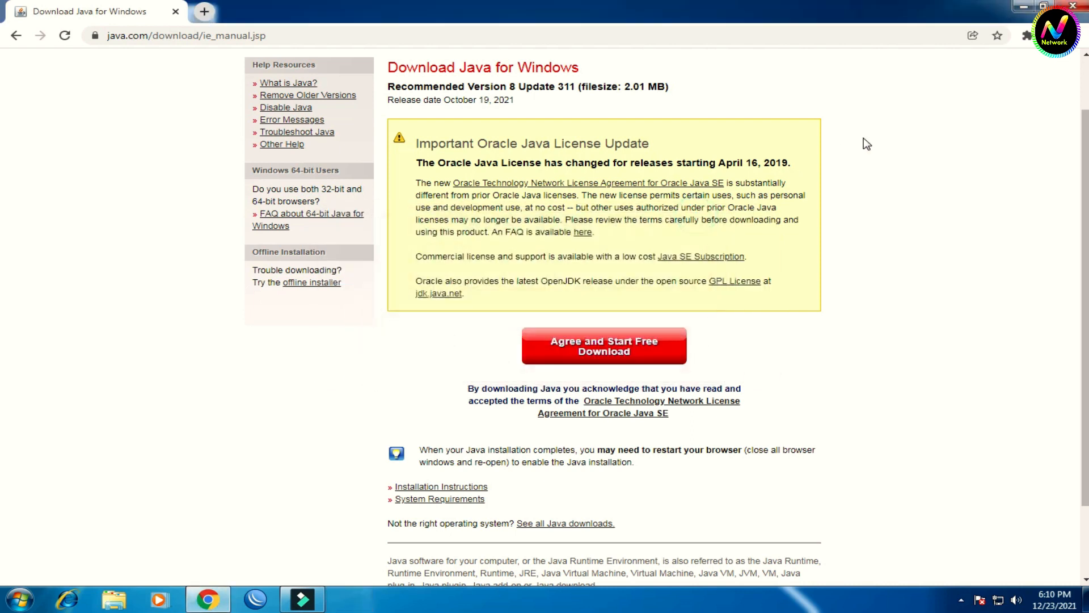
Step: Minimize Chrome and refresh the Windows desktop
left_click(1021, 7)
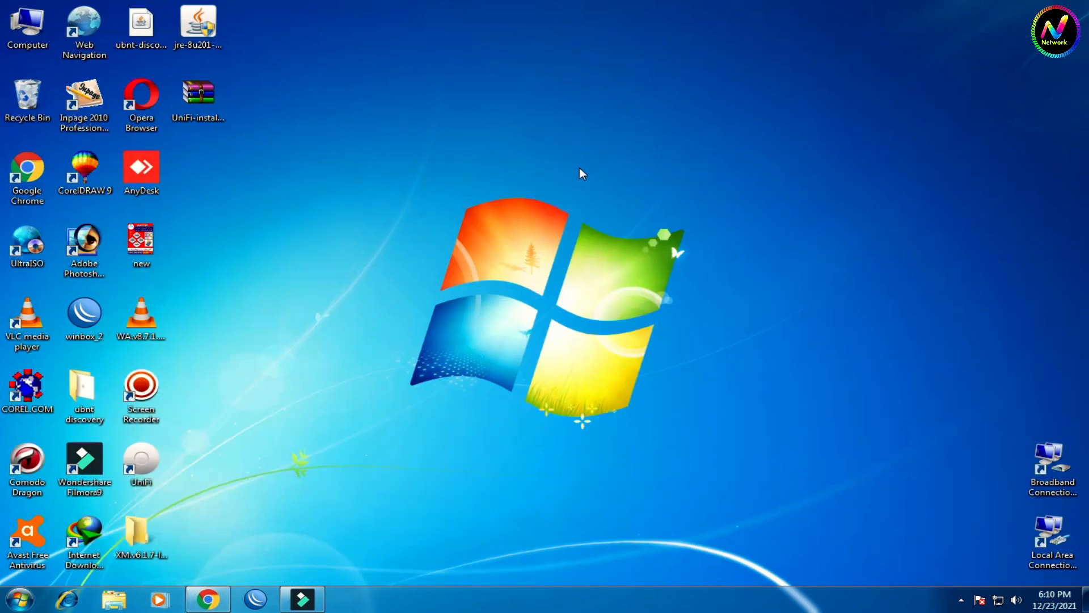
right_click(580, 168)
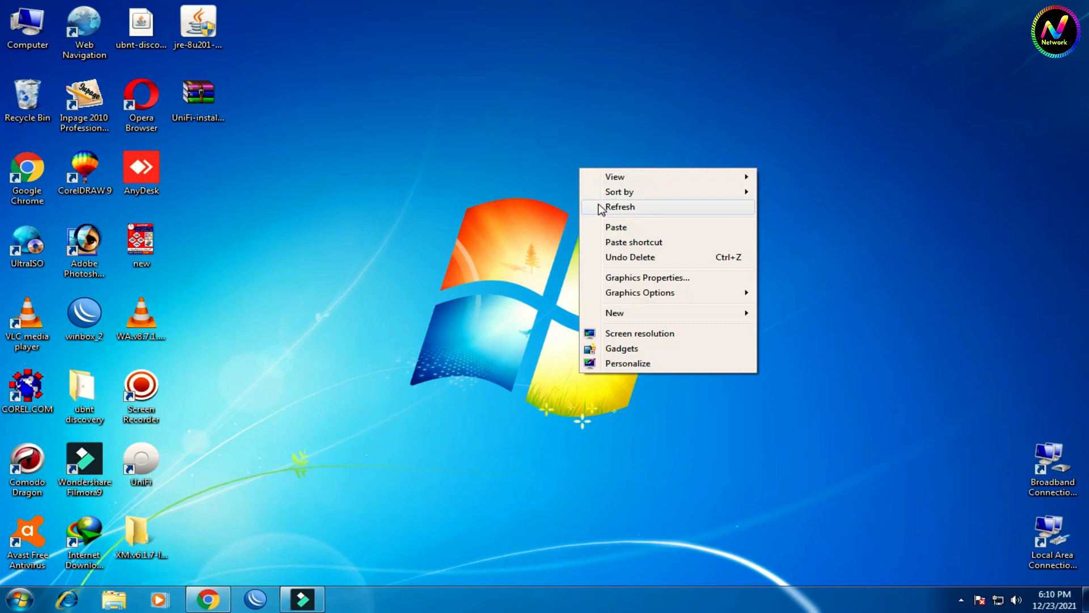
left_click(603, 207)
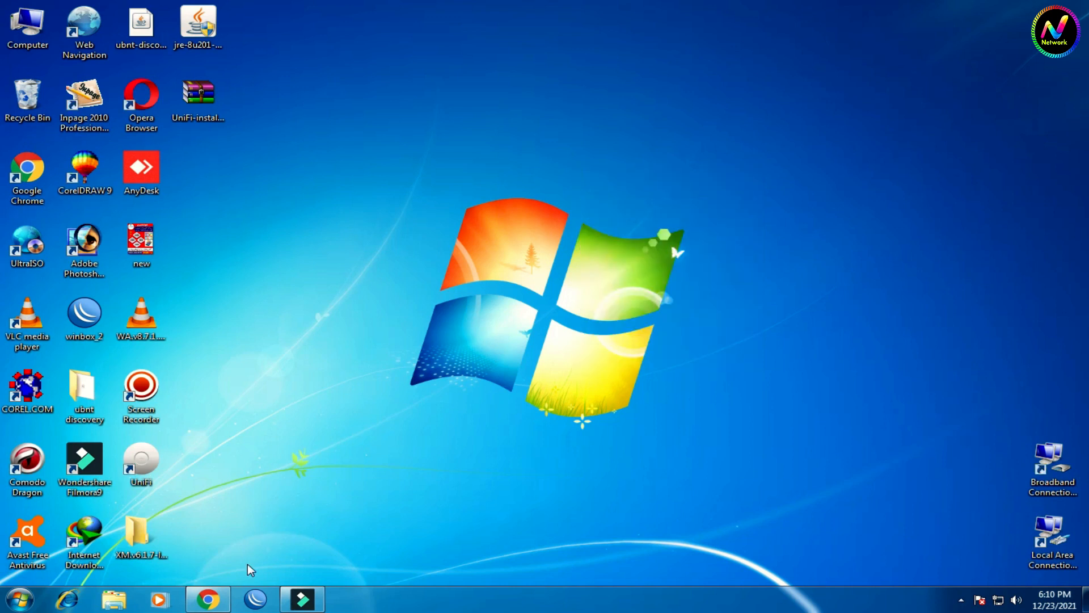
Step: Bring Chrome back and open a new Google tab beside the Java page
left_click(208, 599)
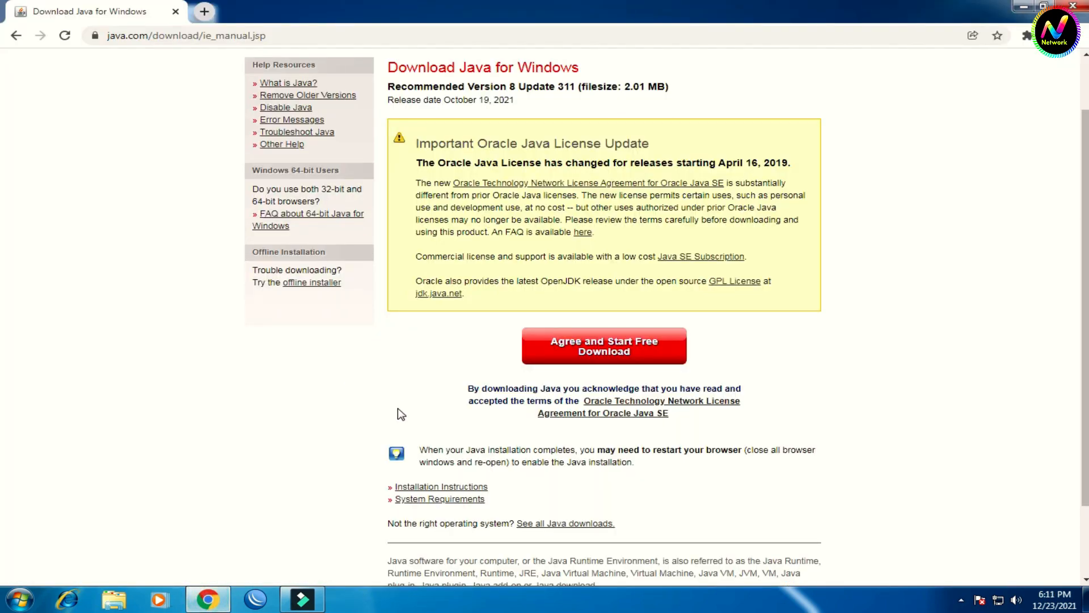
scroll(401, 414, "down", 2)
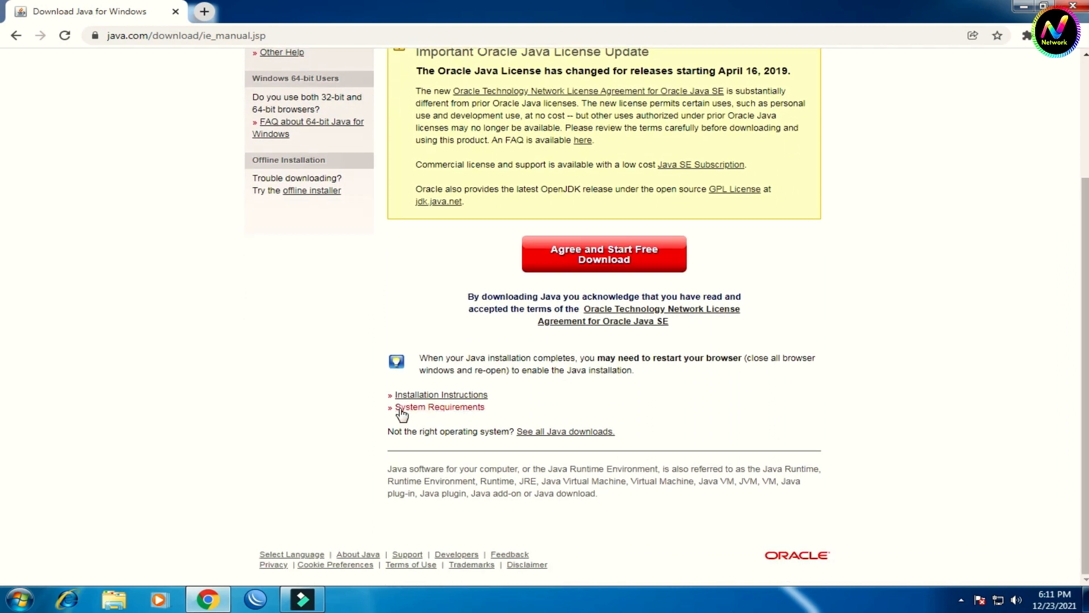
key("super+d")
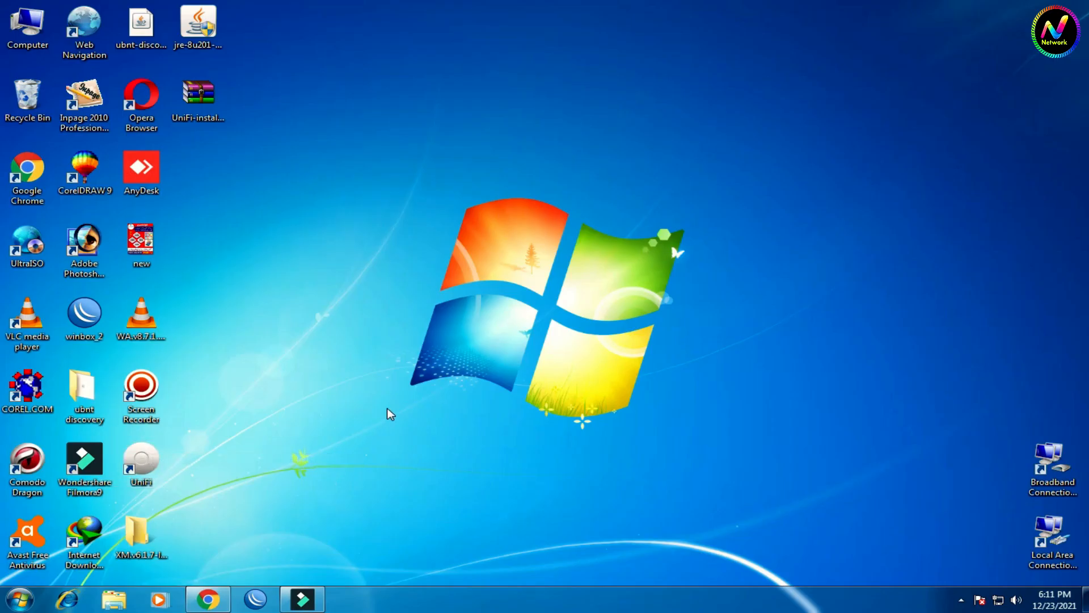
key("super+d")
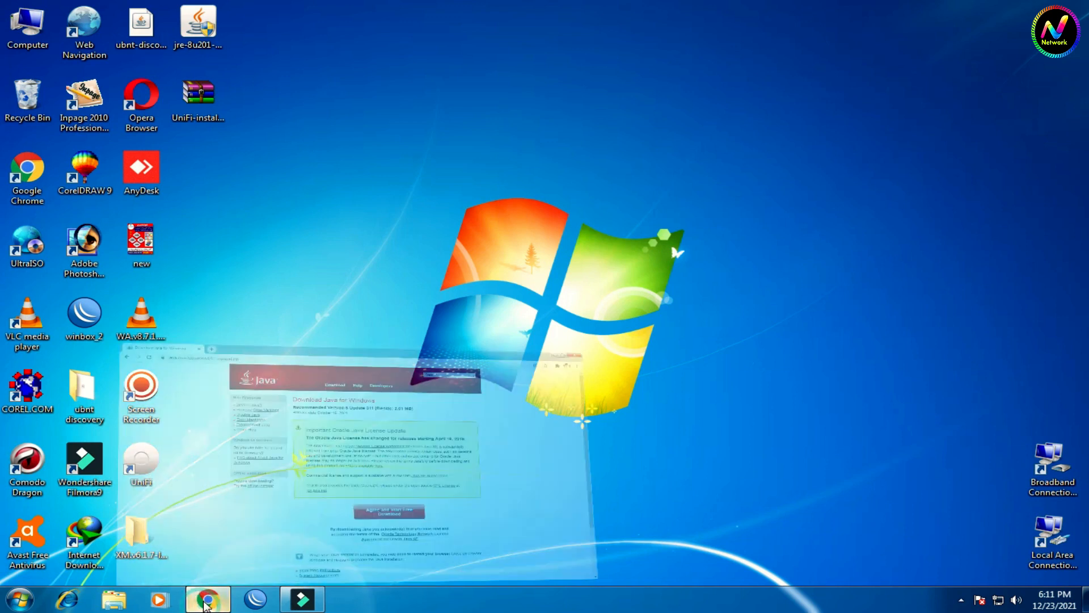
left_click(205, 12)
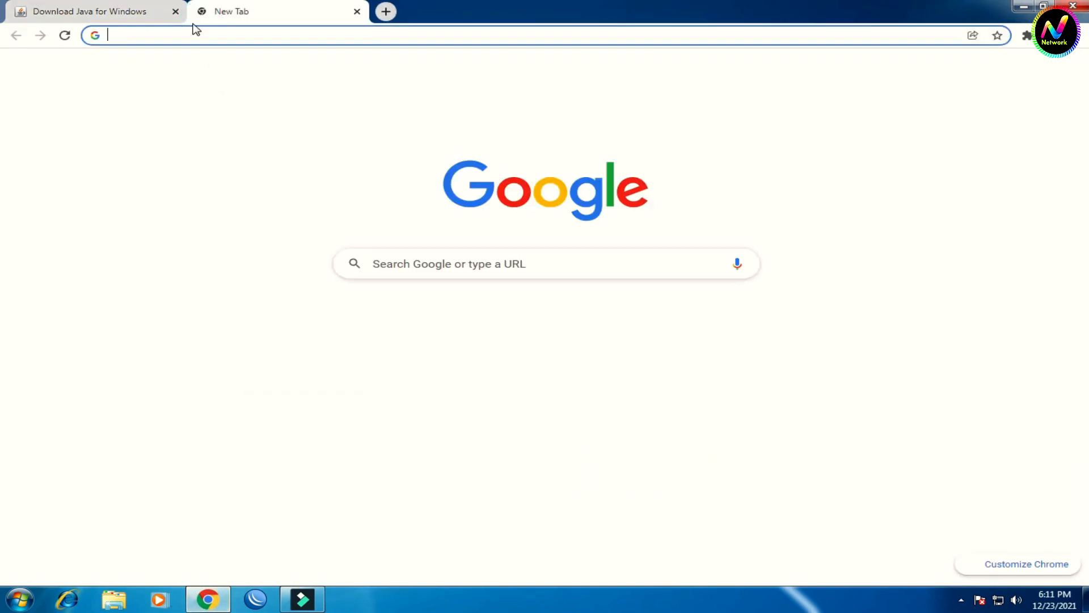
Step: Close the Java tab, rerun the 'ubnt download' search and open Ubiquiti's downloads page
left_click(175, 12)
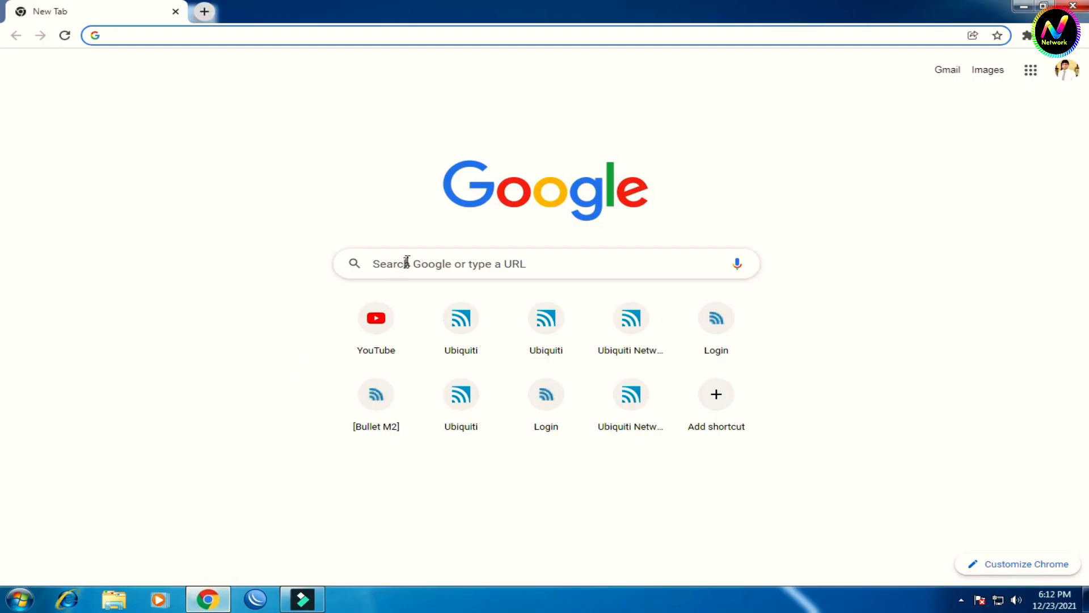
left_click(406, 262)
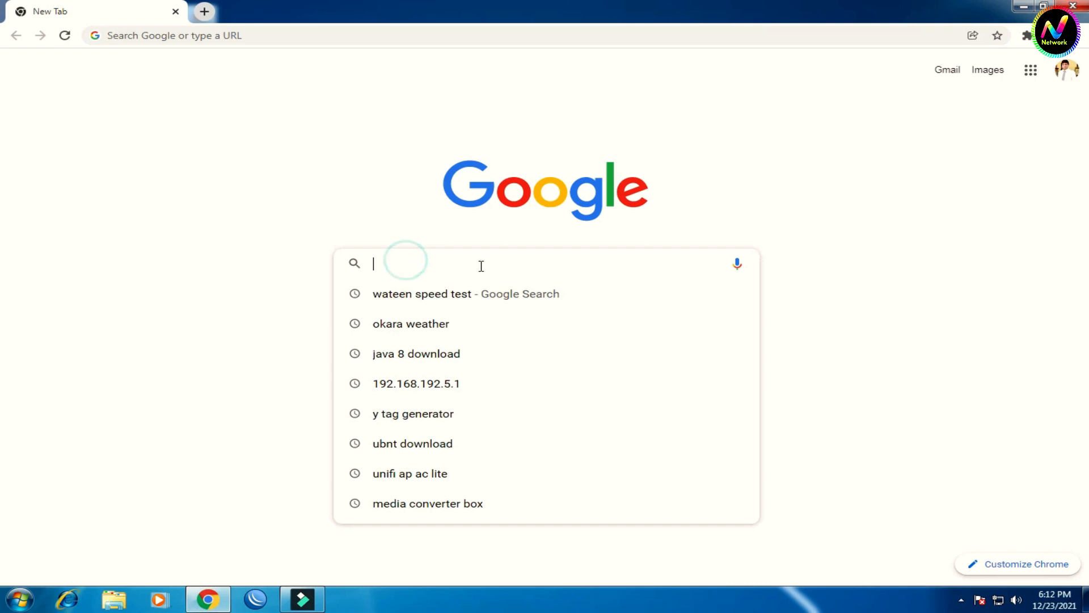
left_click(443, 443)
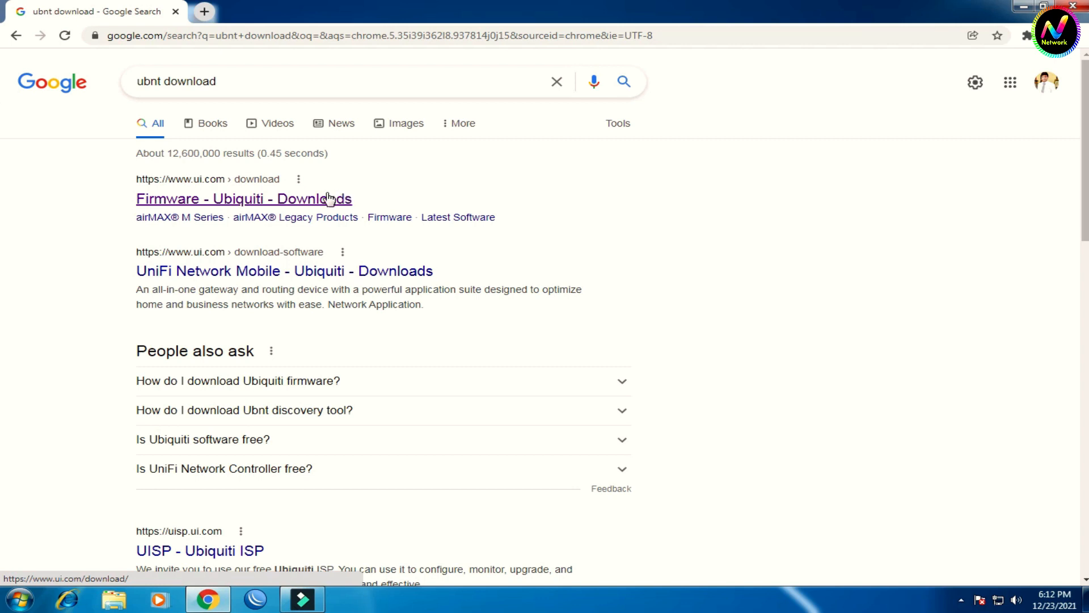
left_click(258, 200)
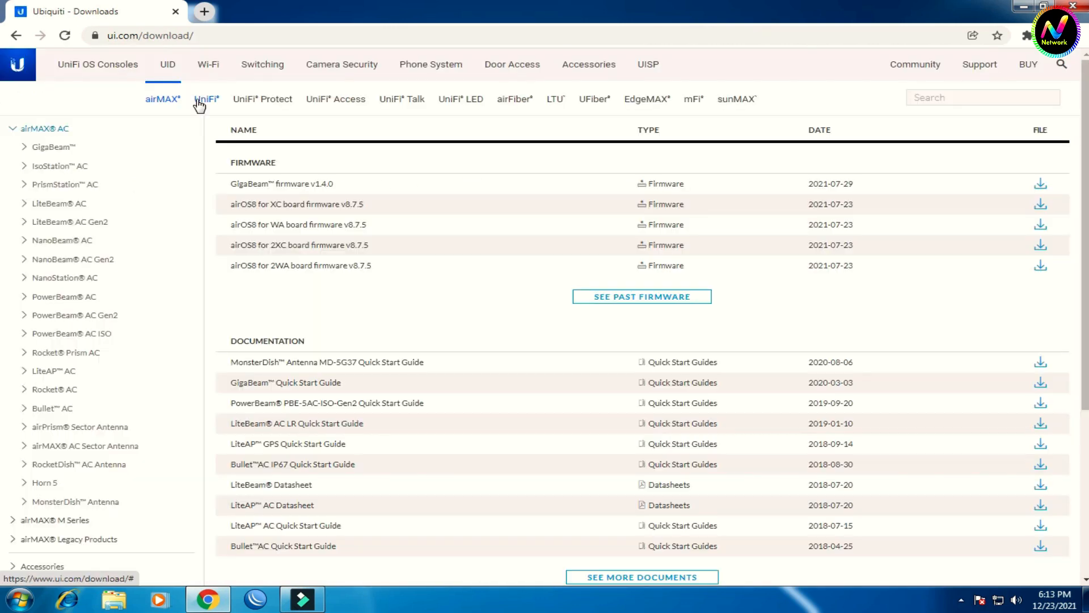
Step: Filter downloads to UniFi UAP-AC-LITE and request UniFi Network Application 6.5.55 for Windows
left_click(206, 100)
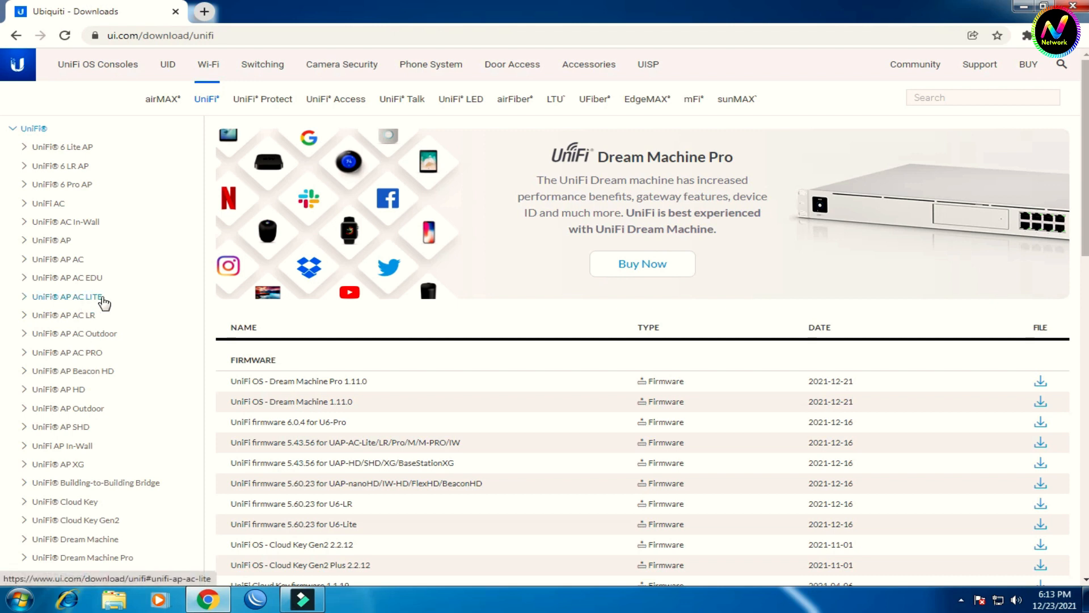
left_click(80, 297)
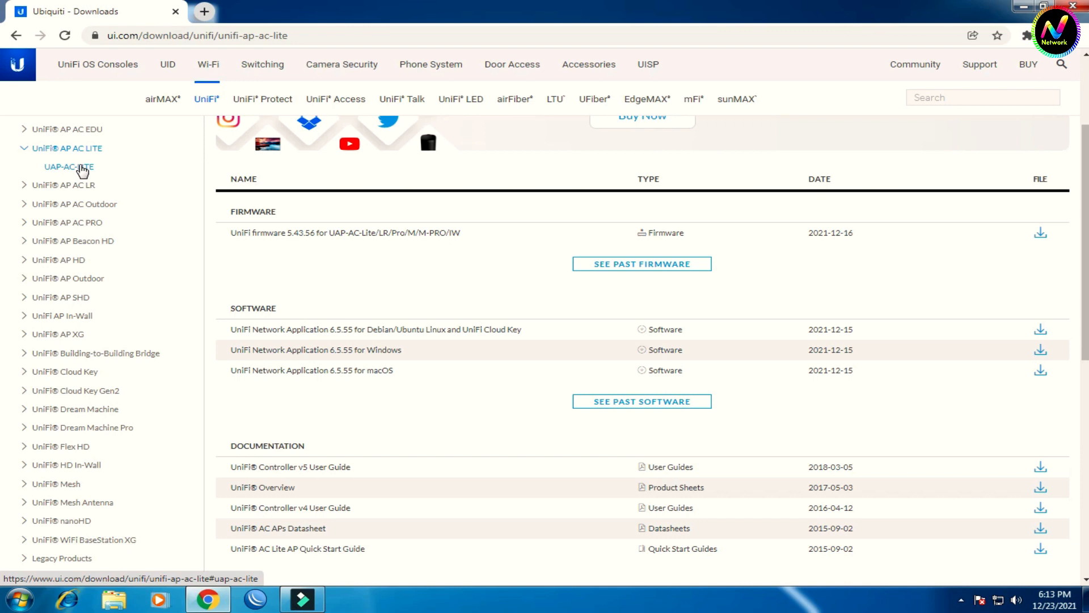
left_click(82, 168)
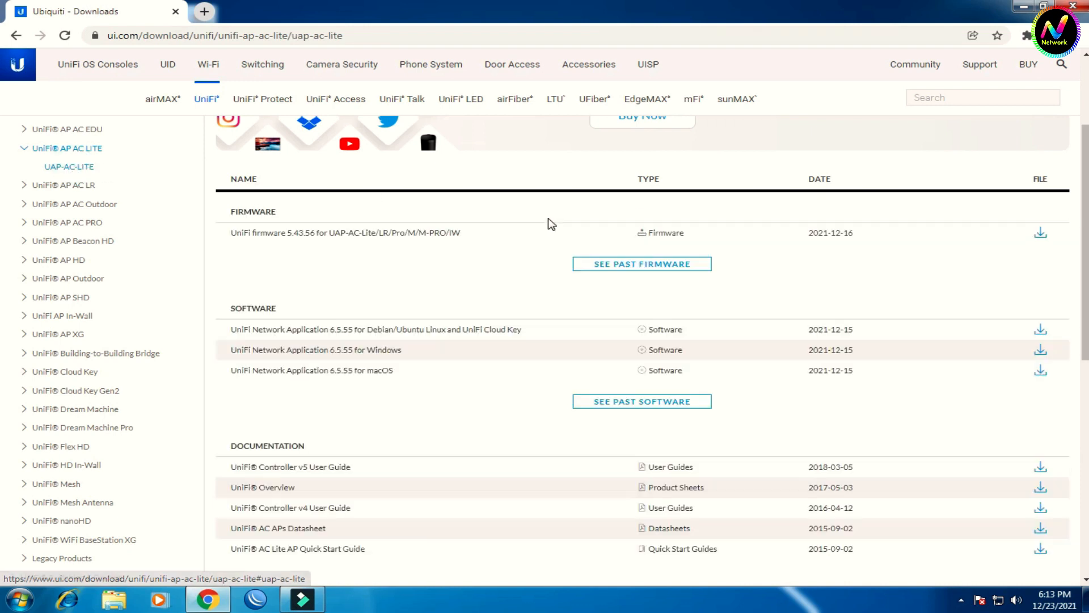
scroll(549, 224, "down", 1)
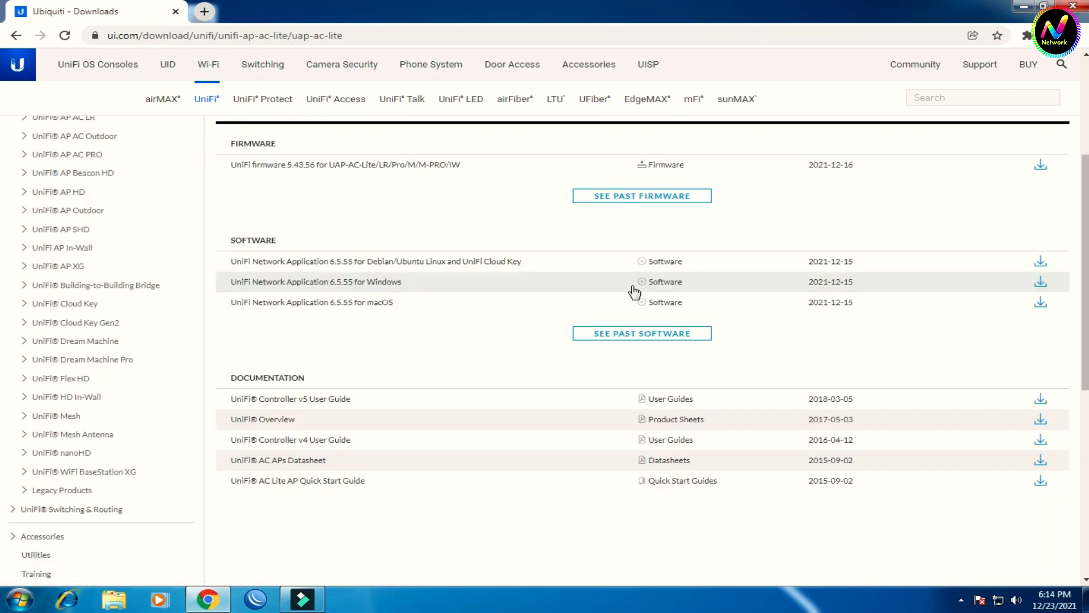
left_click(1041, 284)
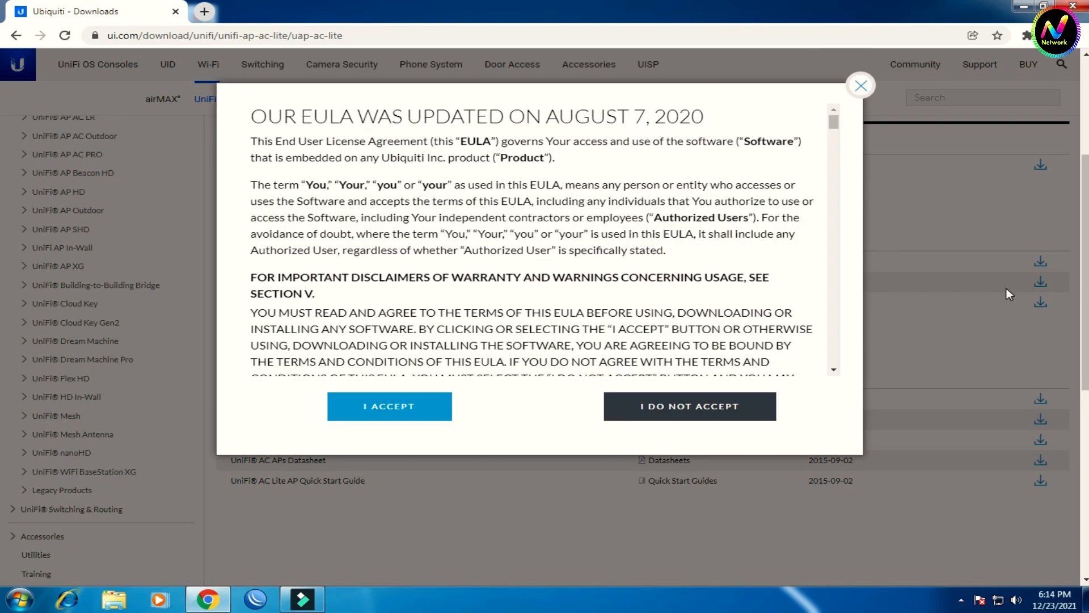
Step: Accept the EULA and save the 160.26 MB UniFi-installer_3.exe into Downloads\Programs
left_click(389, 406)
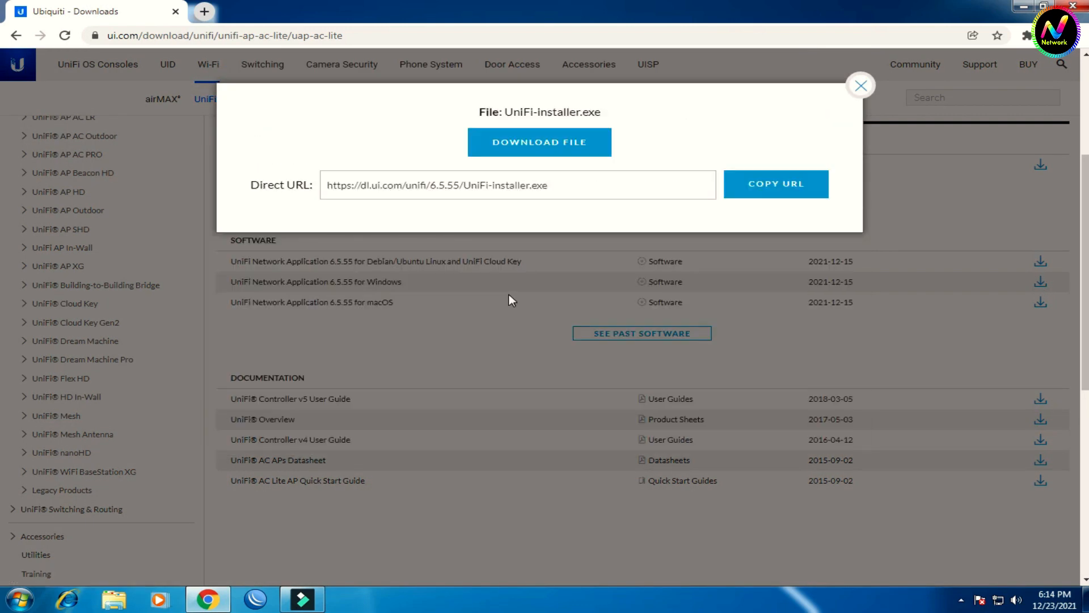
left_click(552, 149)
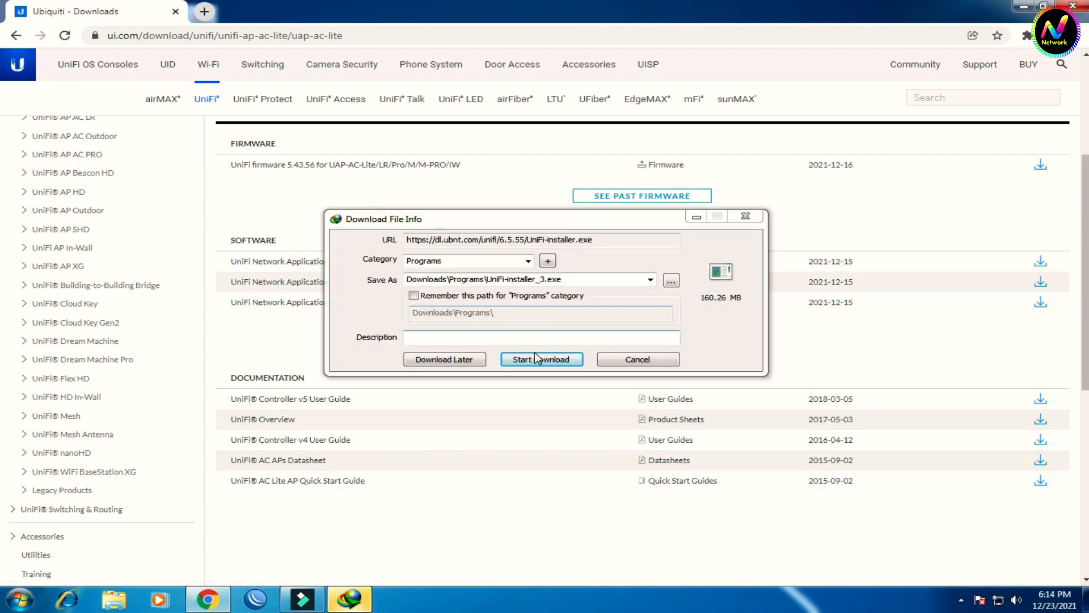
left_click(536, 358)
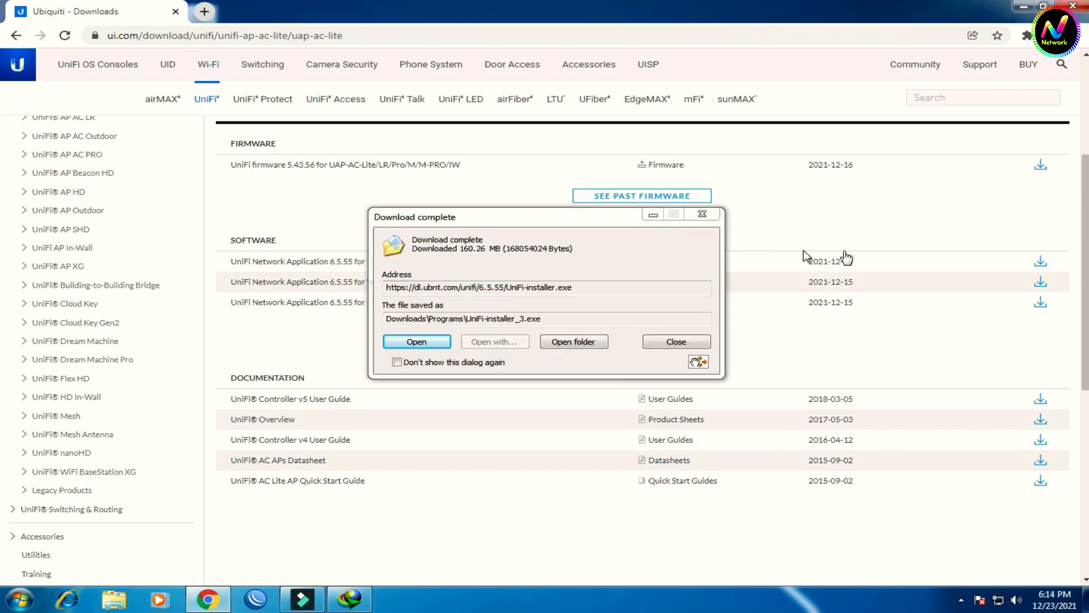
left_click(703, 215)
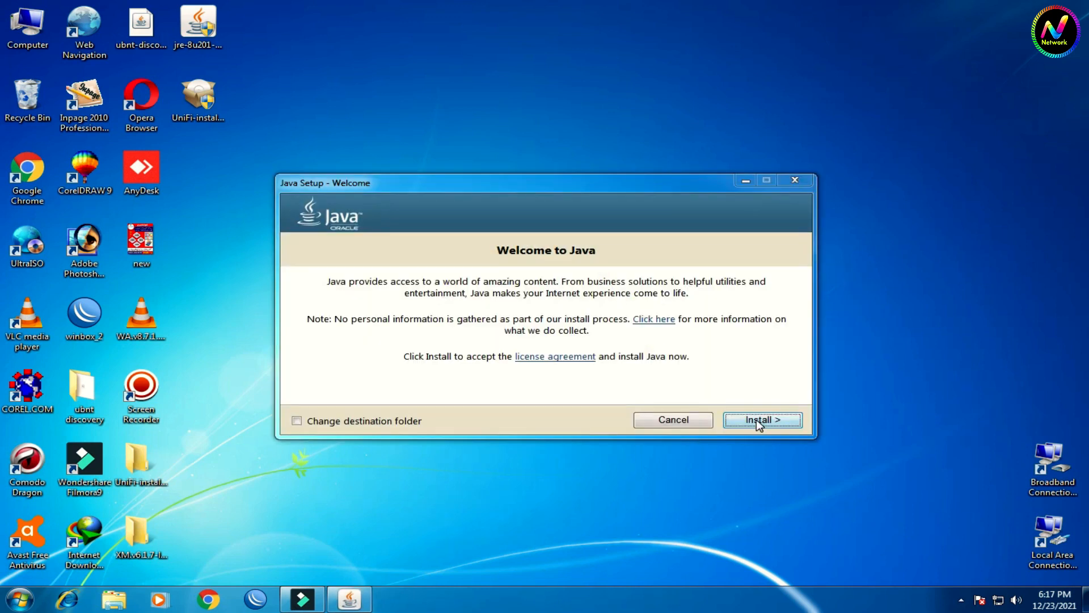
Step: Install Java, accepting the Change in License Terms notice
left_click(756, 420)
left_click(755, 423)
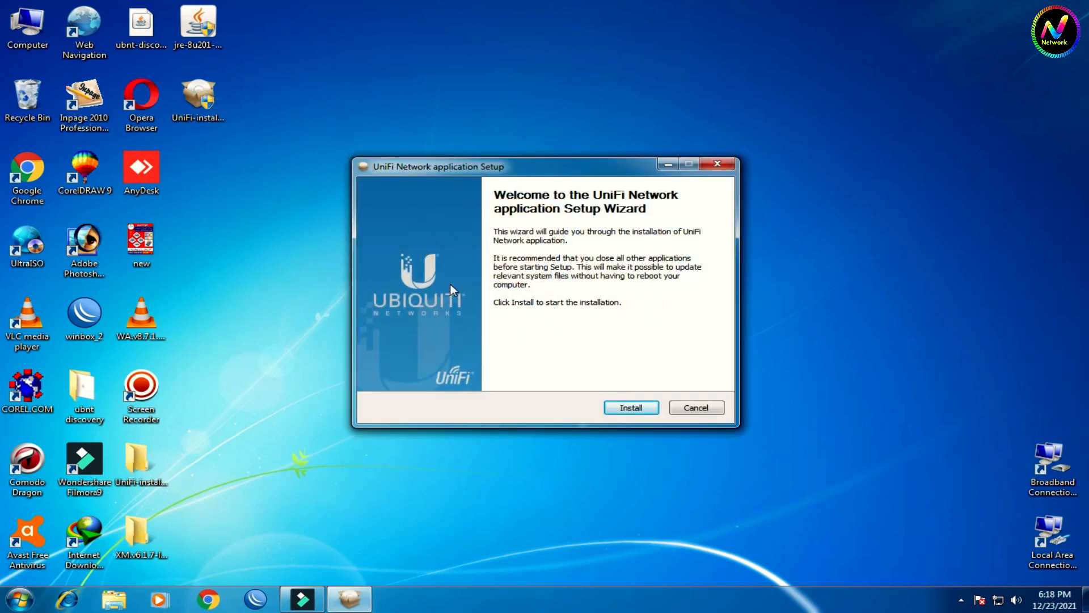
Step: Install UniFi, confirm a backup exists, and finish with the start option checked
left_click(631, 407)
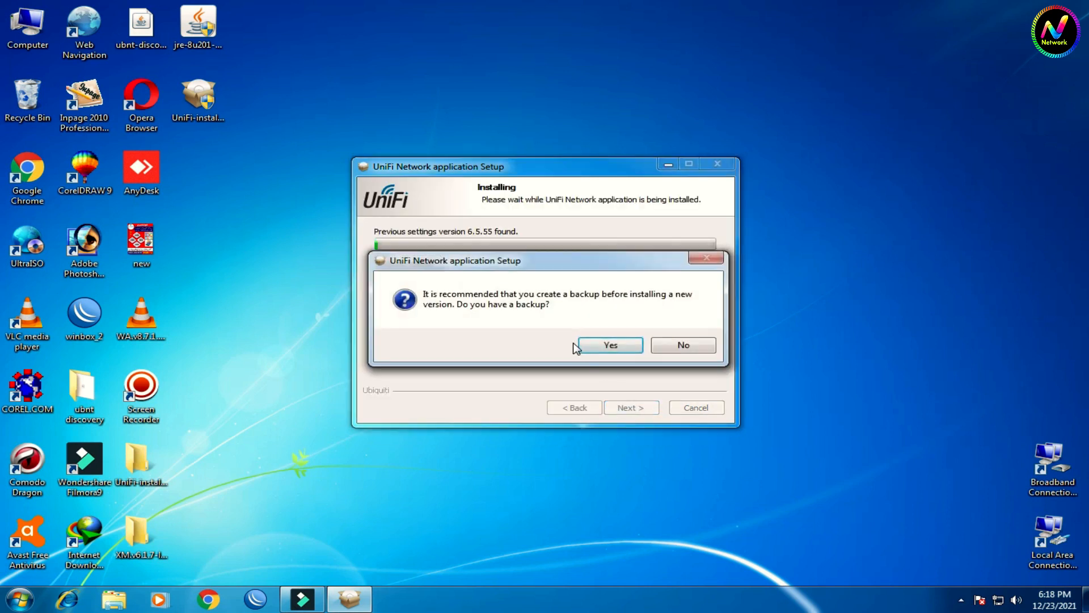
left_click(612, 344)
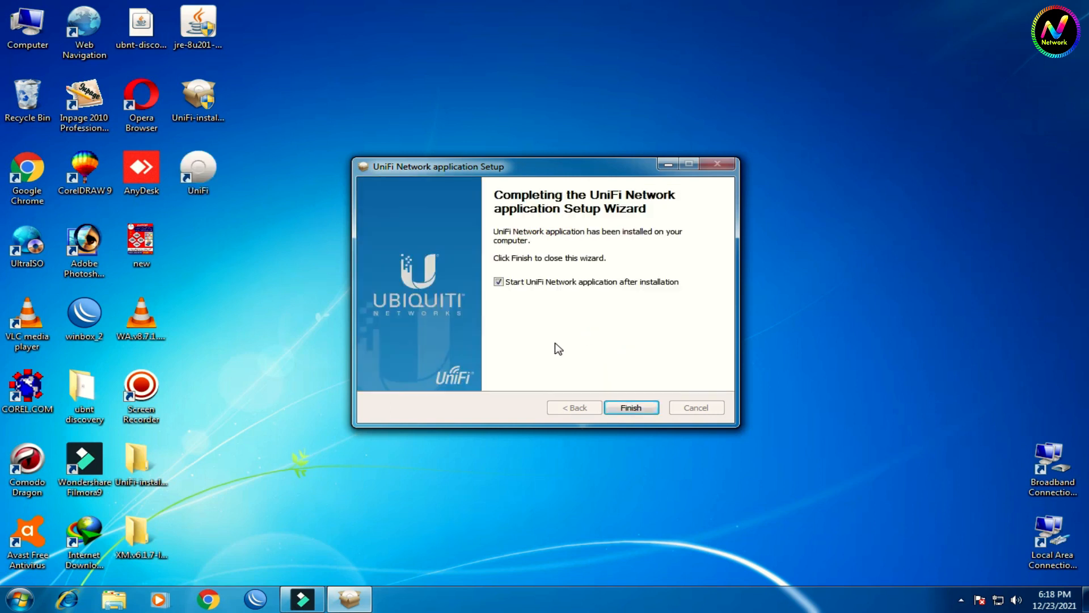
left_click(627, 408)
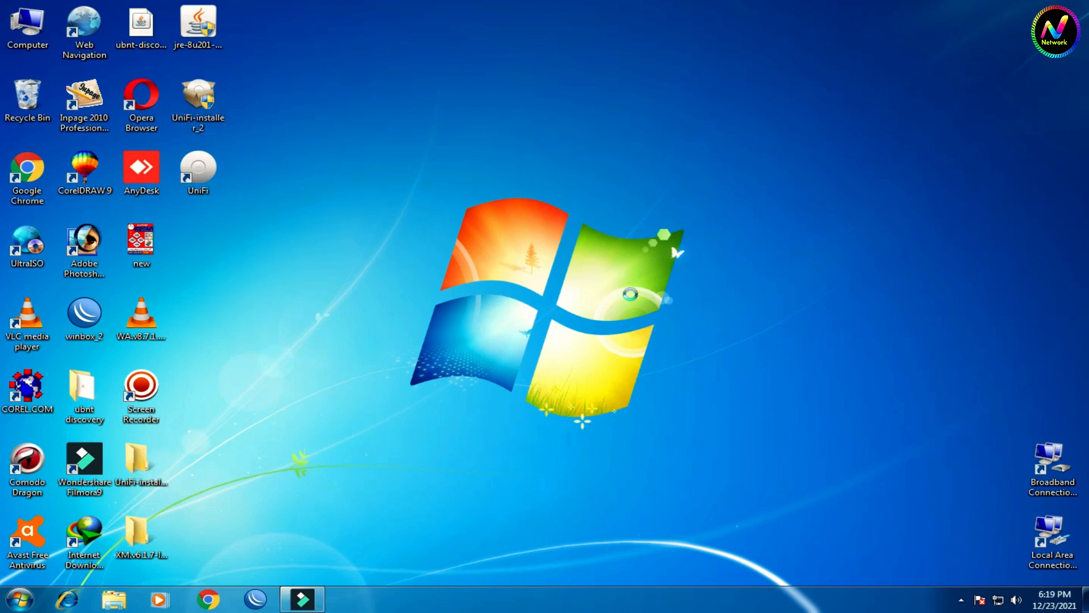
Step: Refresh the desktop and move the UniFi startup window up and left
right_click(599, 265)
left_click(636, 303)
left_click(731, 311)
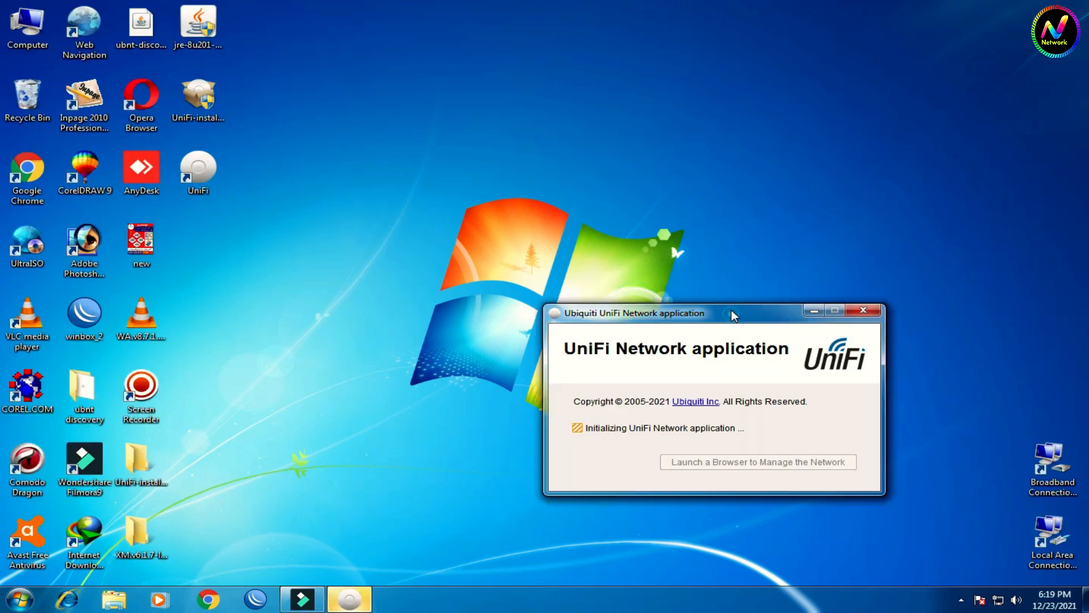
left_click_drag(731, 310, 710, 231)
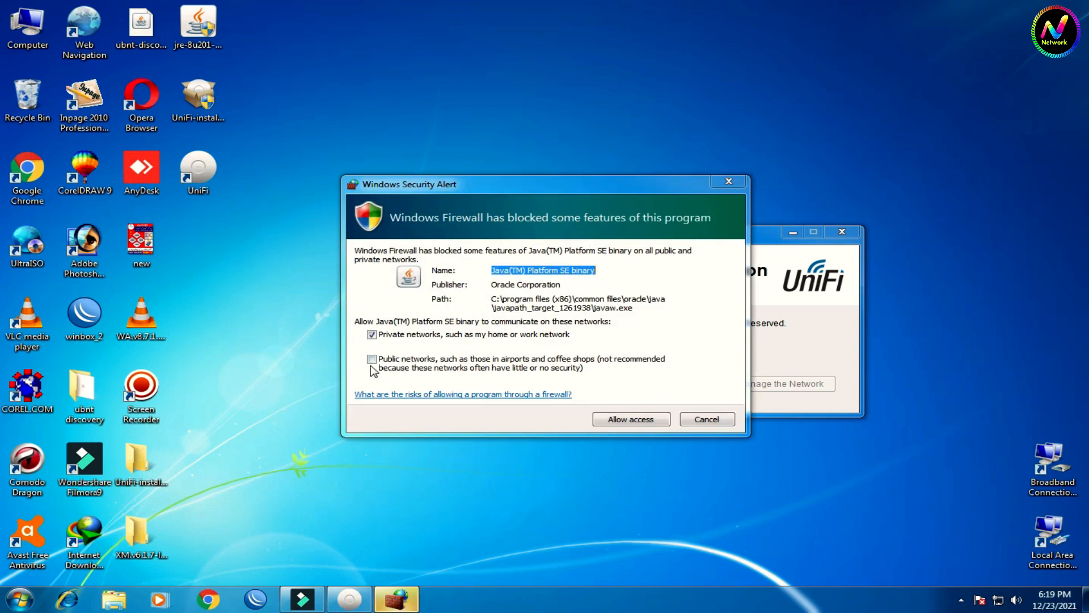
Step: Allow Java through the firewall on public and private networks, then launch the browser management page
left_click(372, 359)
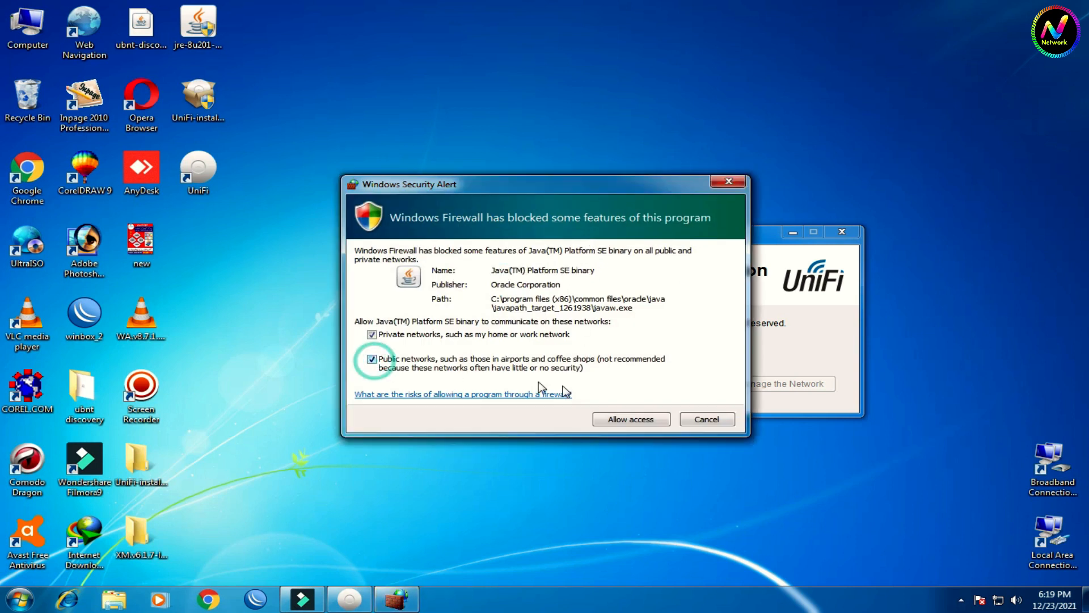
left_click(630, 420)
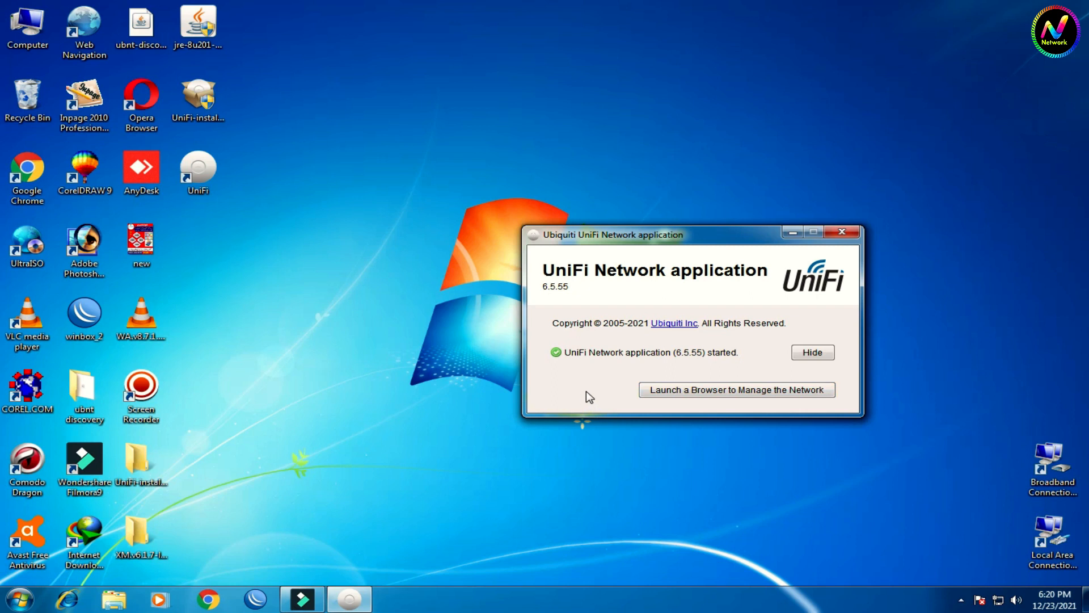
left_click(715, 392)
left_click(317, 13)
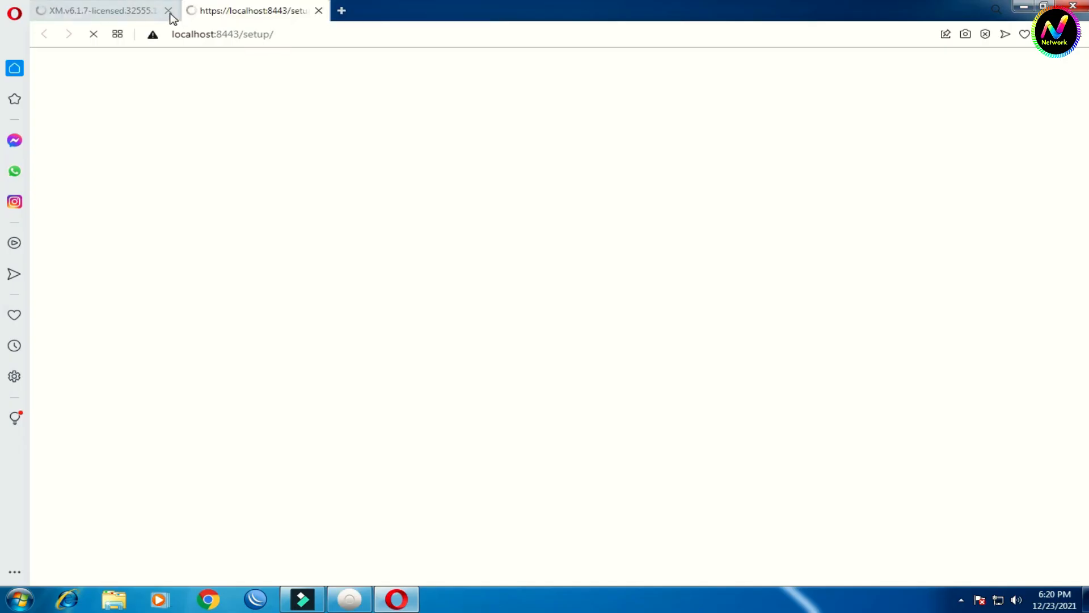
Step: Replace the 'UniFi Network' controller name with a custom name, accept the EULA, and continue
left_click(168, 13)
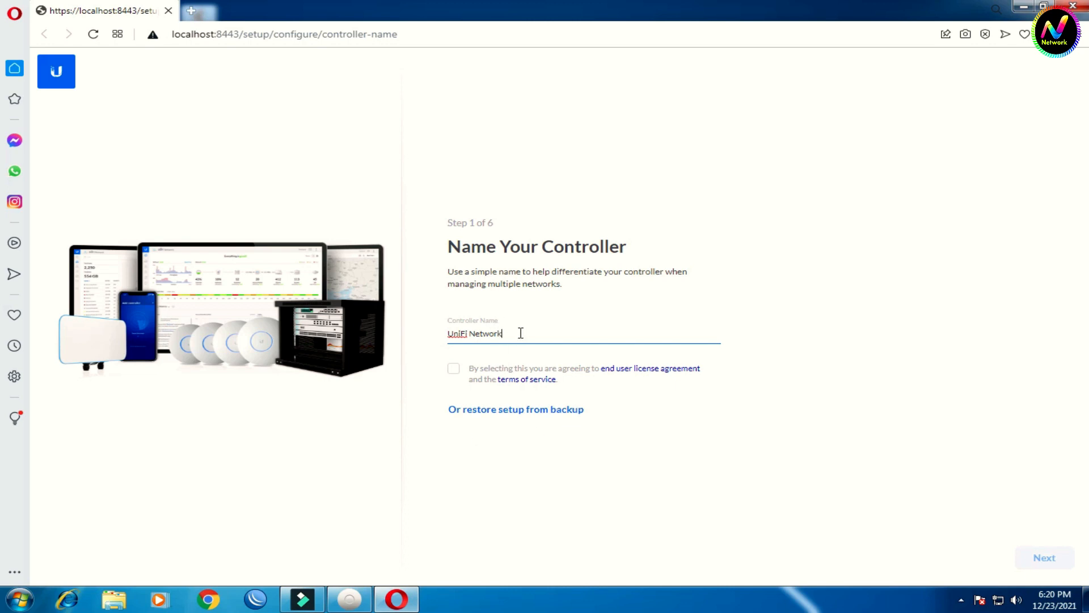
left_click_drag(520, 335, 420, 341)
type("saifaziz")
left_click(455, 372)
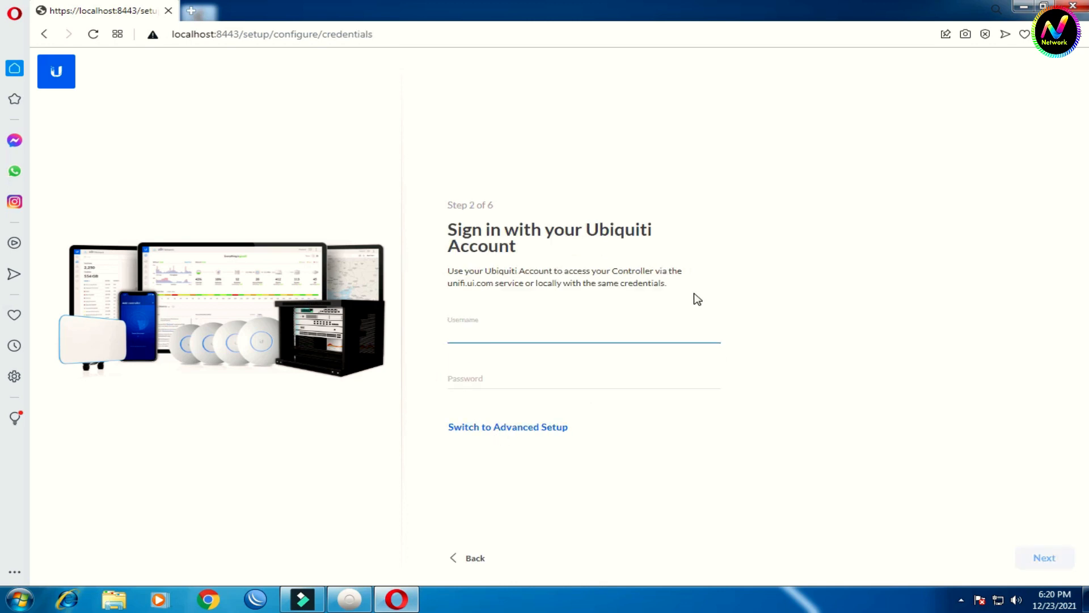
Step: Switch to Advanced Setup and turn off remote access and Ubiquiti account login
left_click(520, 432)
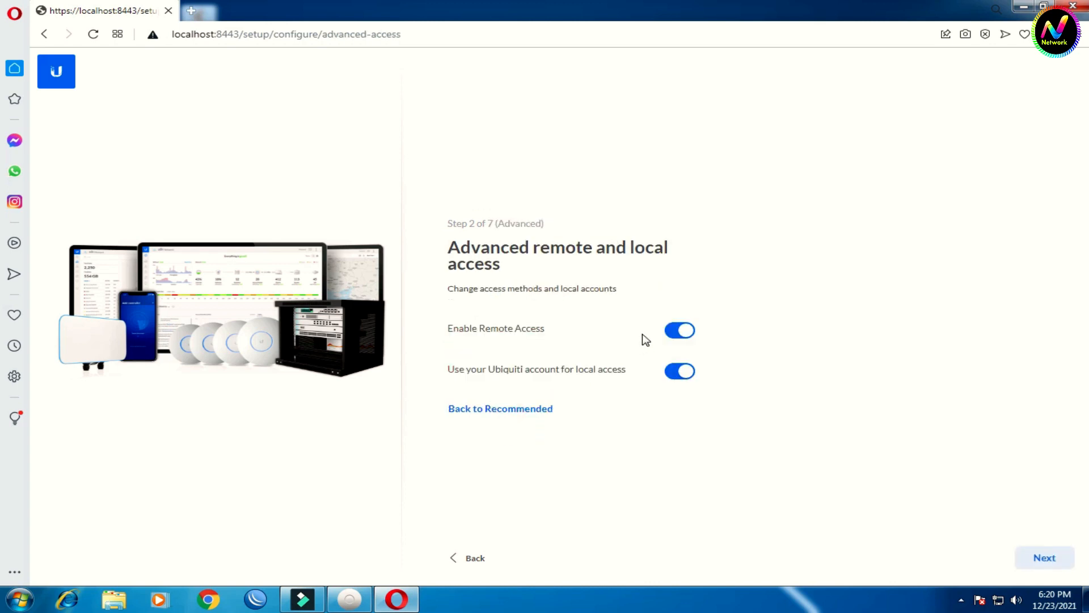
left_click(676, 334)
left_click(679, 392)
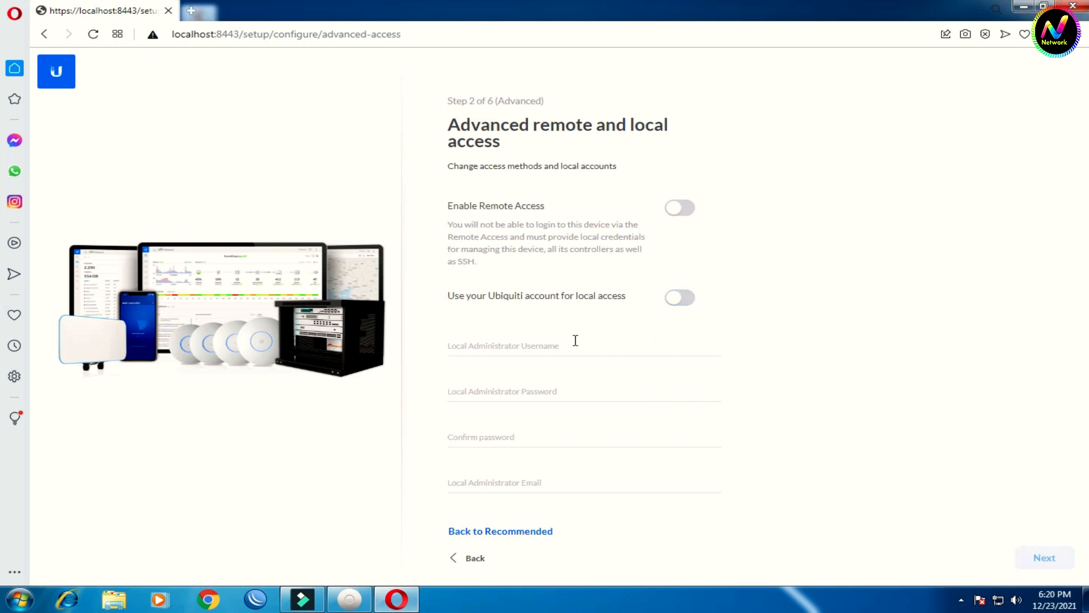
Step: Create local admin 'test' with password, confirmation and e-mail, then continue to Network Setup
left_click(523, 341)
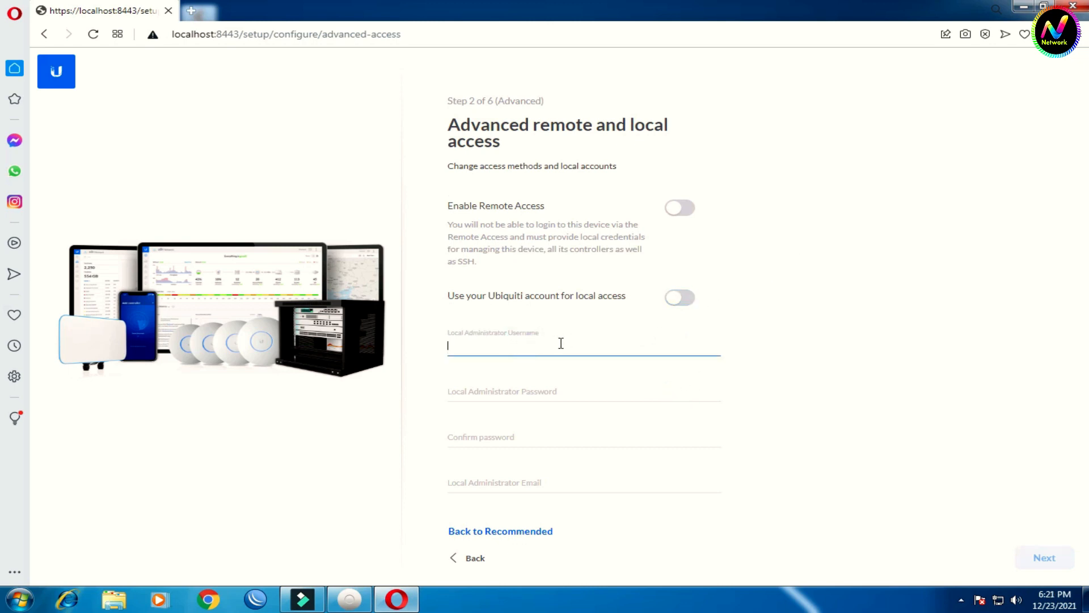
type("test")
key("Tab")
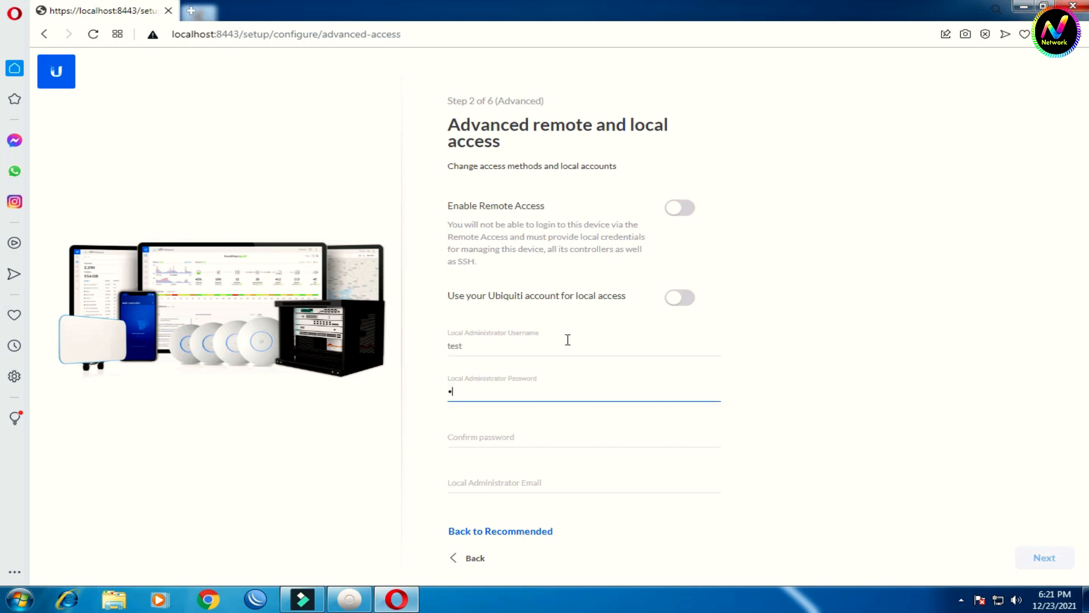
left_click(496, 438)
type("t")
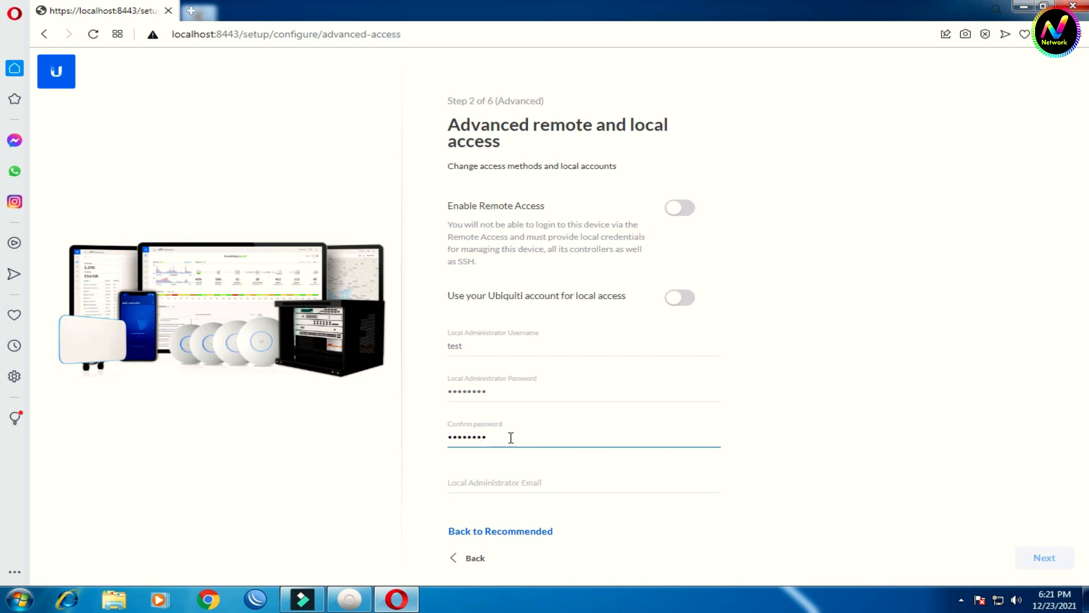
left_click(494, 484)
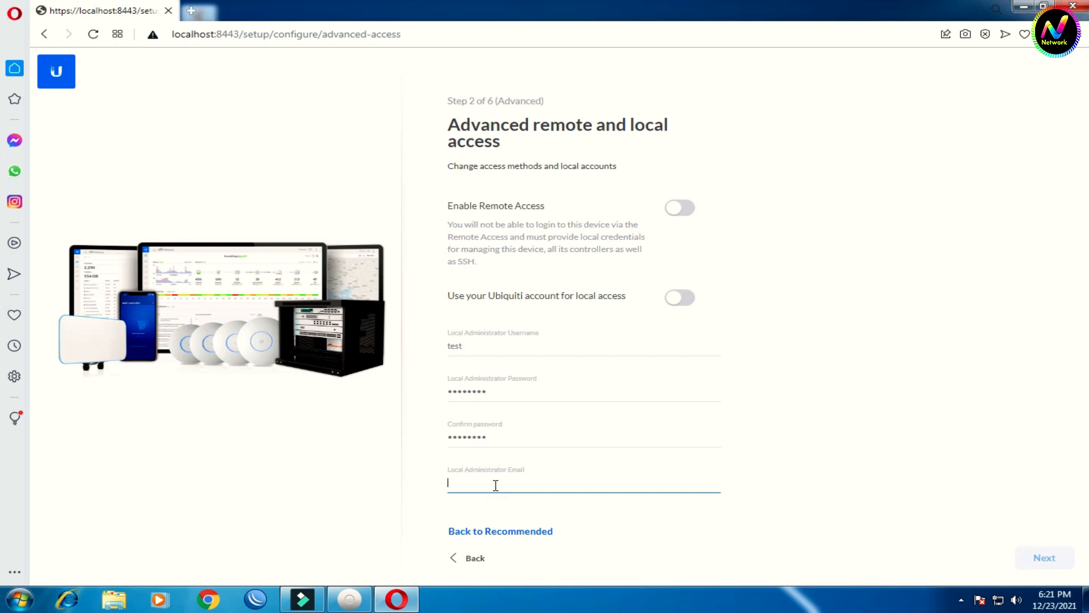
type("naveedaf")
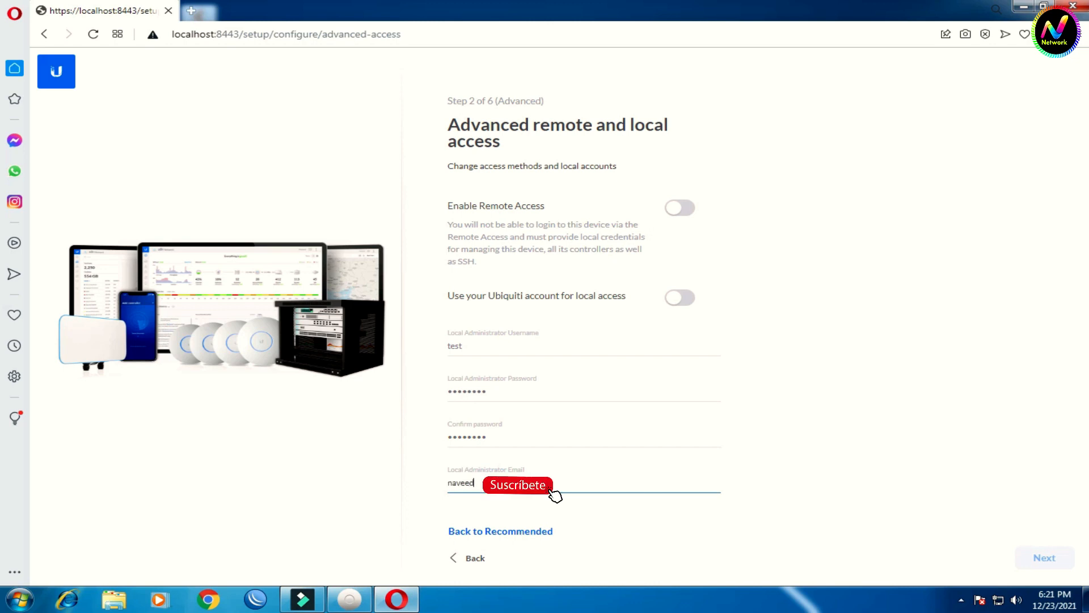
left_click(1045, 562)
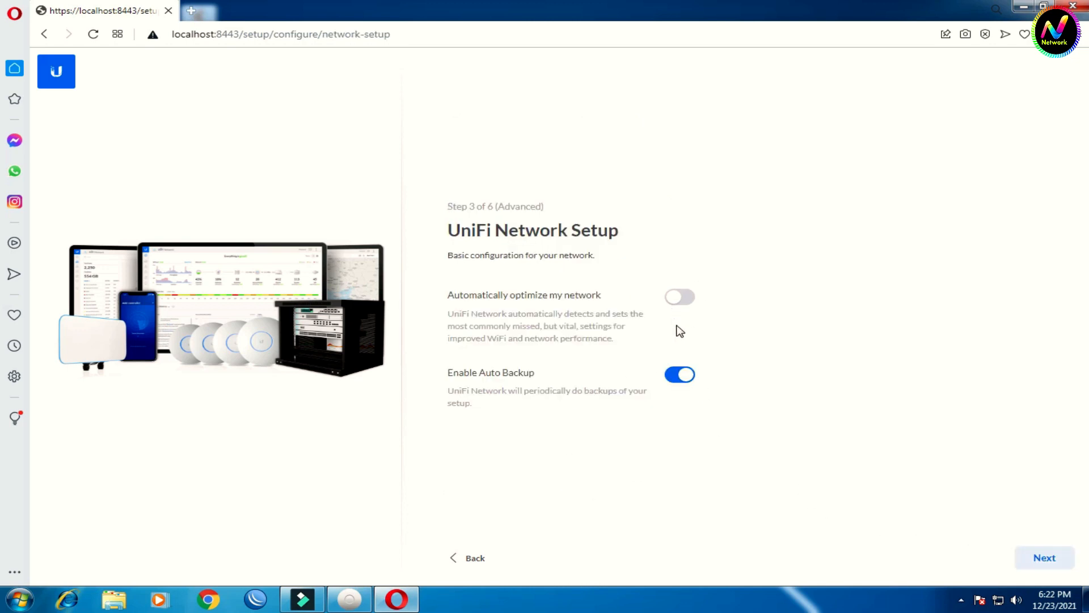
Step: Skip the network and devices steps, then create the WiFi network 'test' with a password
left_click(1045, 559)
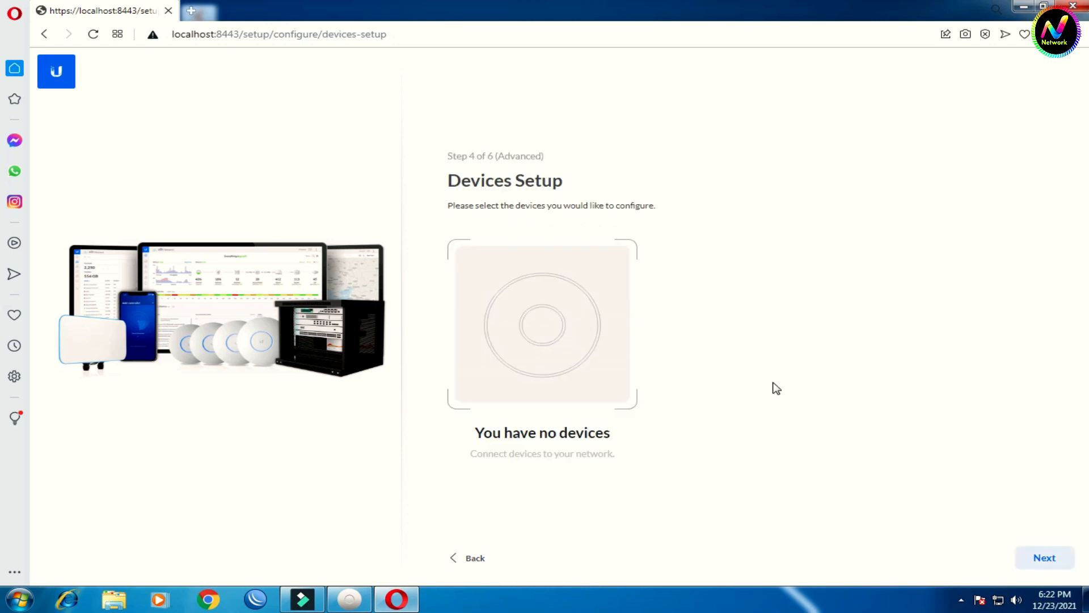
left_click(1040, 558)
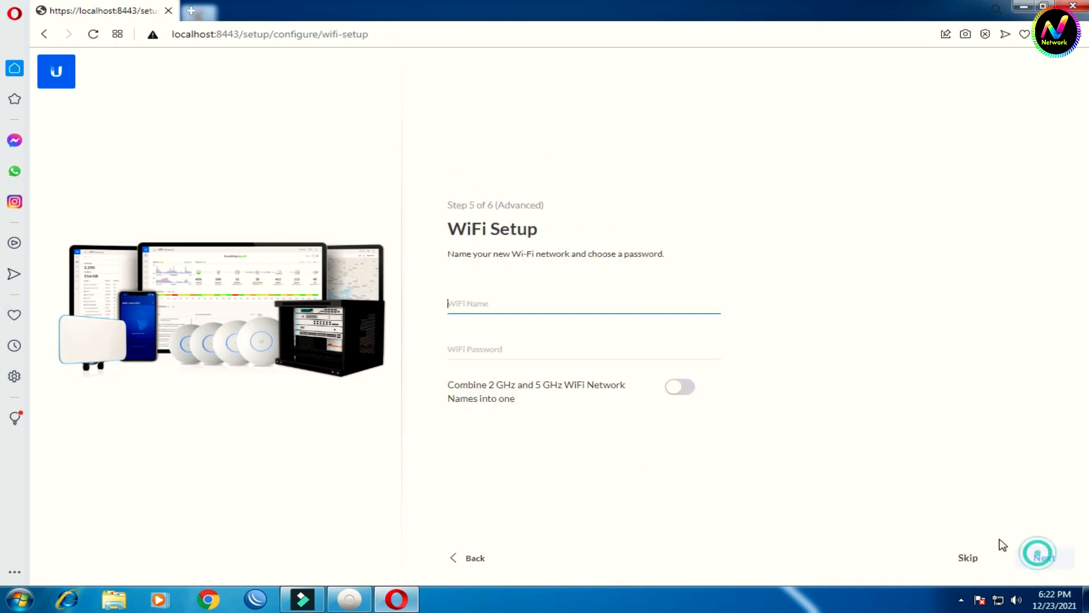
left_click(494, 303)
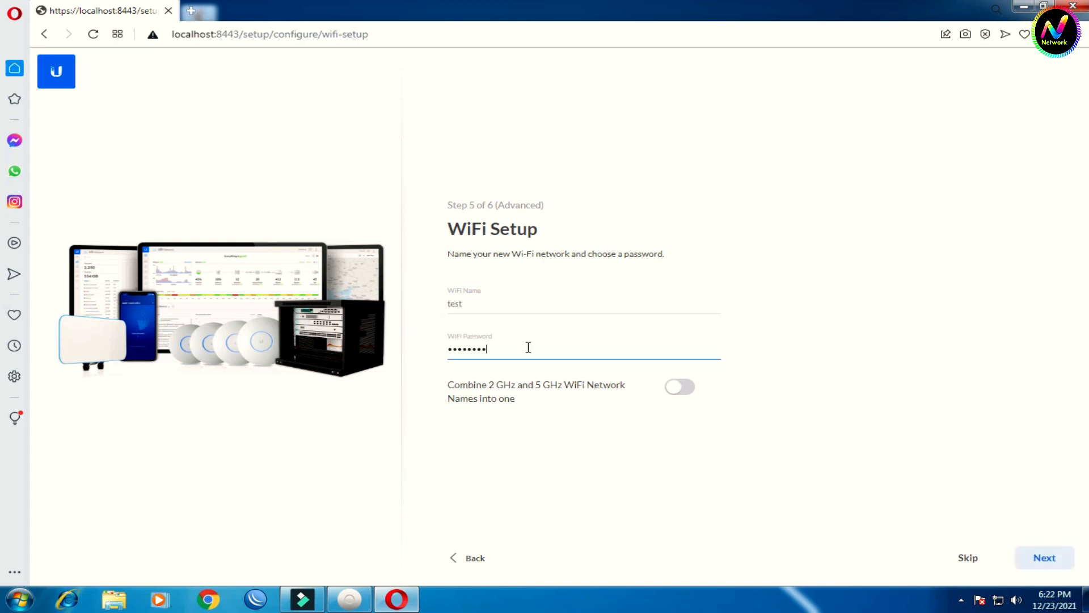
left_click(1045, 558)
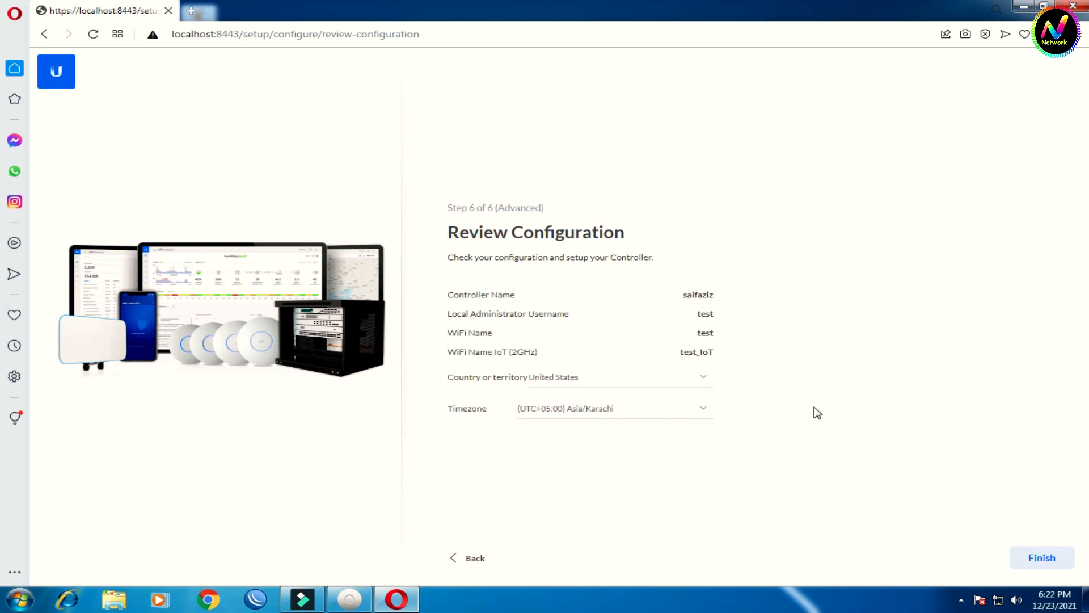
Step: Finish the wizard to apply the configuration and load the Topology page
left_click(1042, 558)
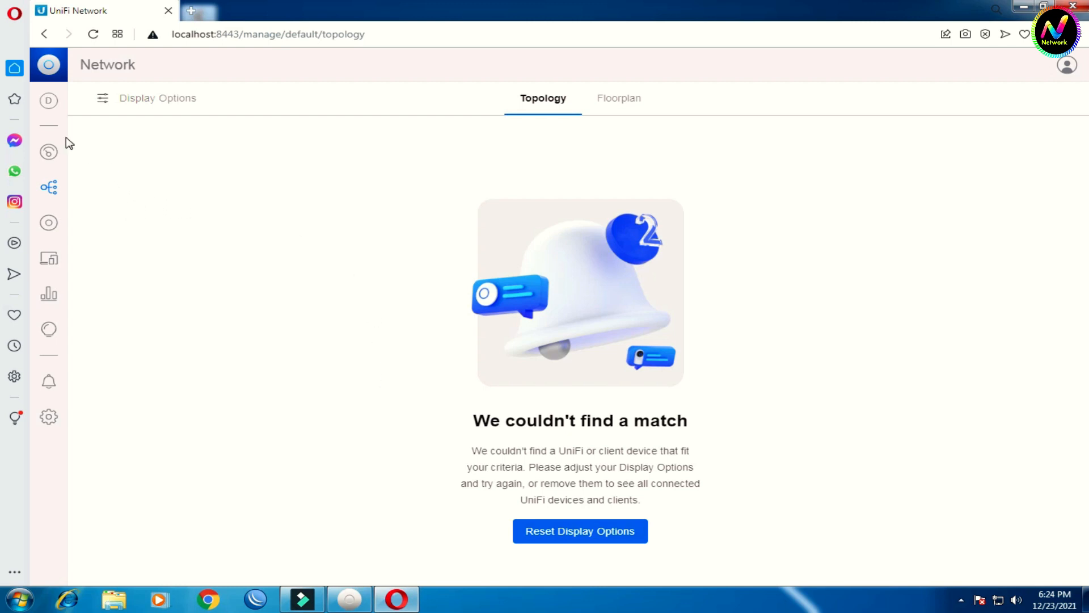
Step: Open the Add New Site form from the site list, cancel it, and open the Dashboard
left_click(48, 100)
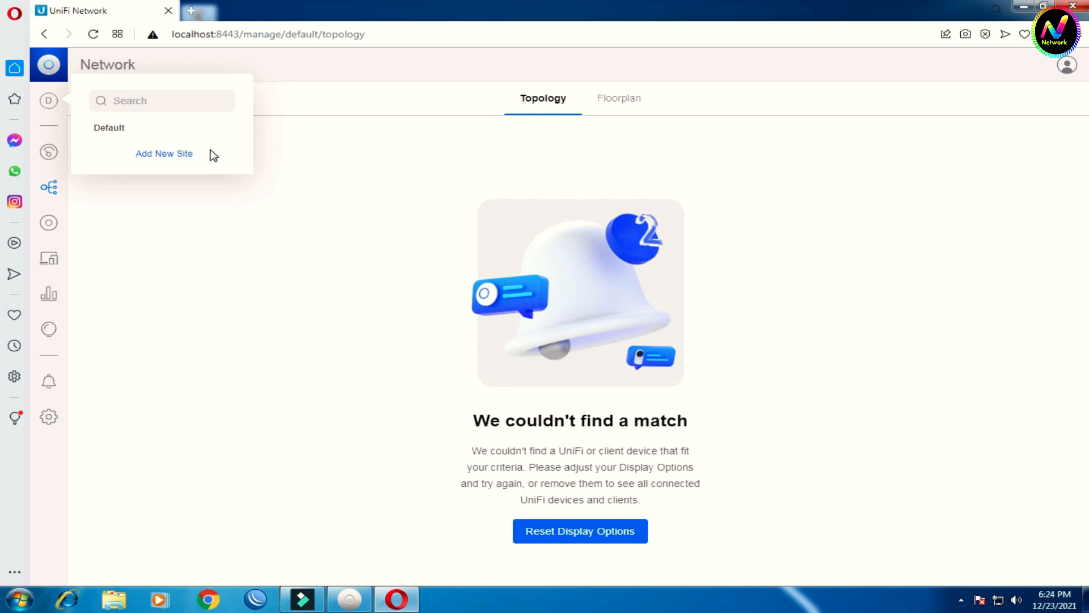
left_click(167, 154)
left_click(499, 348)
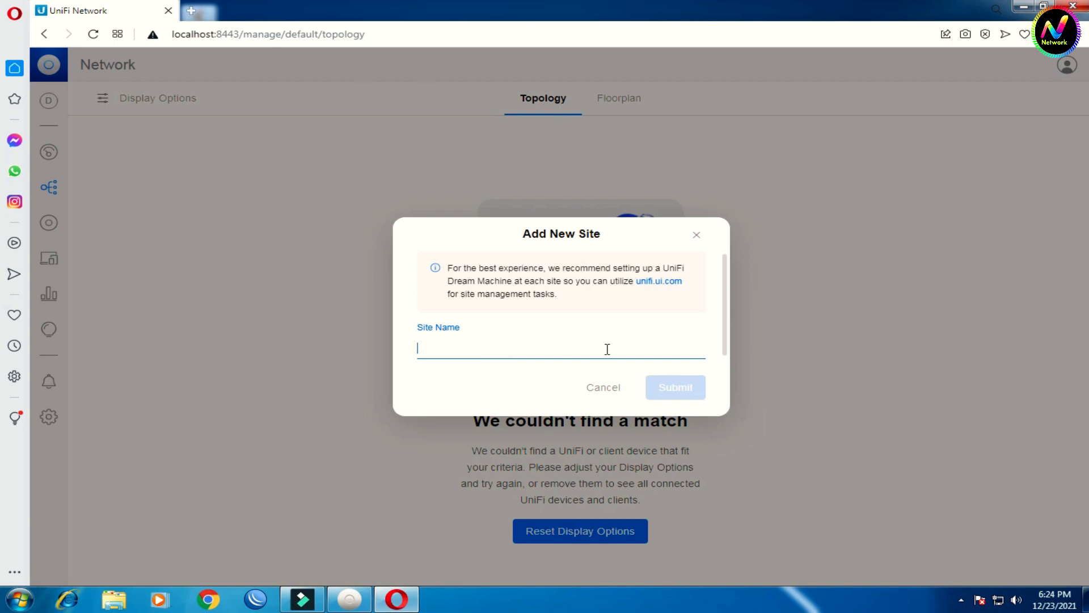
left_click(697, 237)
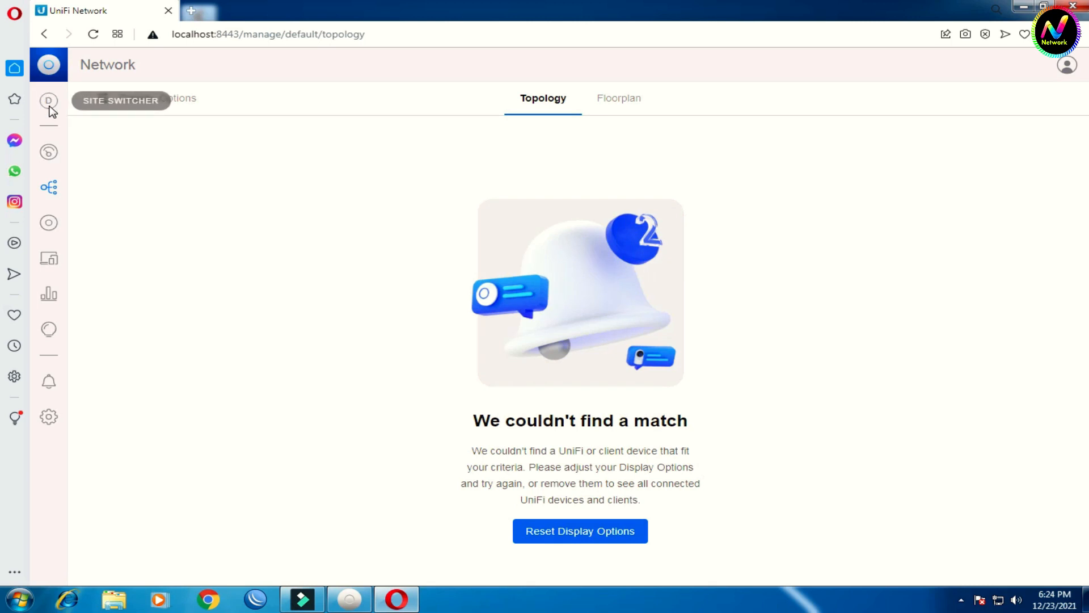
left_click(49, 152)
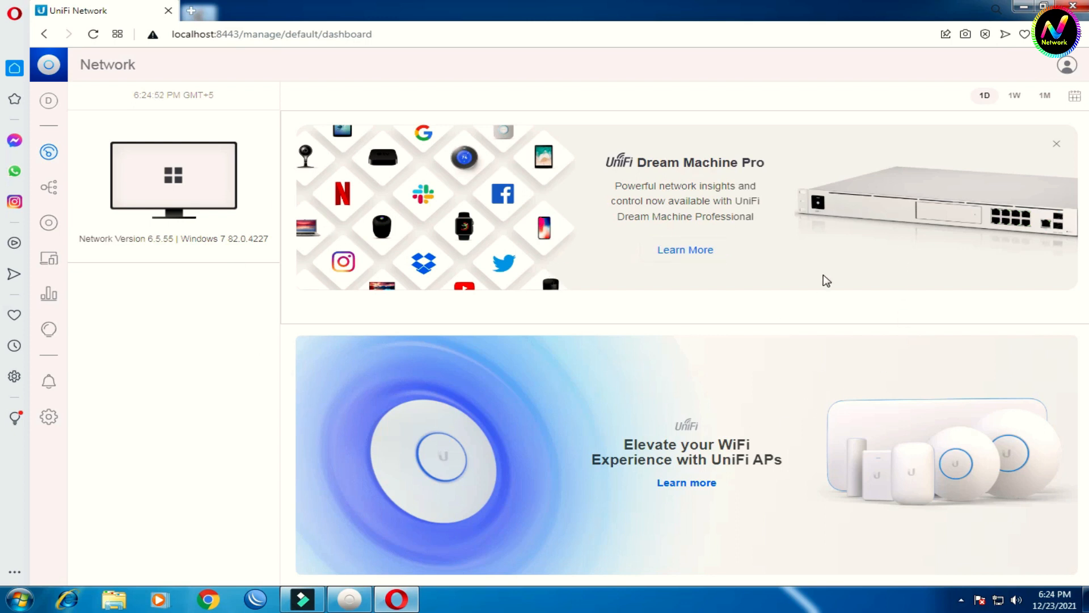
Step: Visit Topology, UniFi Devices, Client Devices, Traffic Stats, WiFi Insights, Notifications, then WiFi settings
left_click(49, 190)
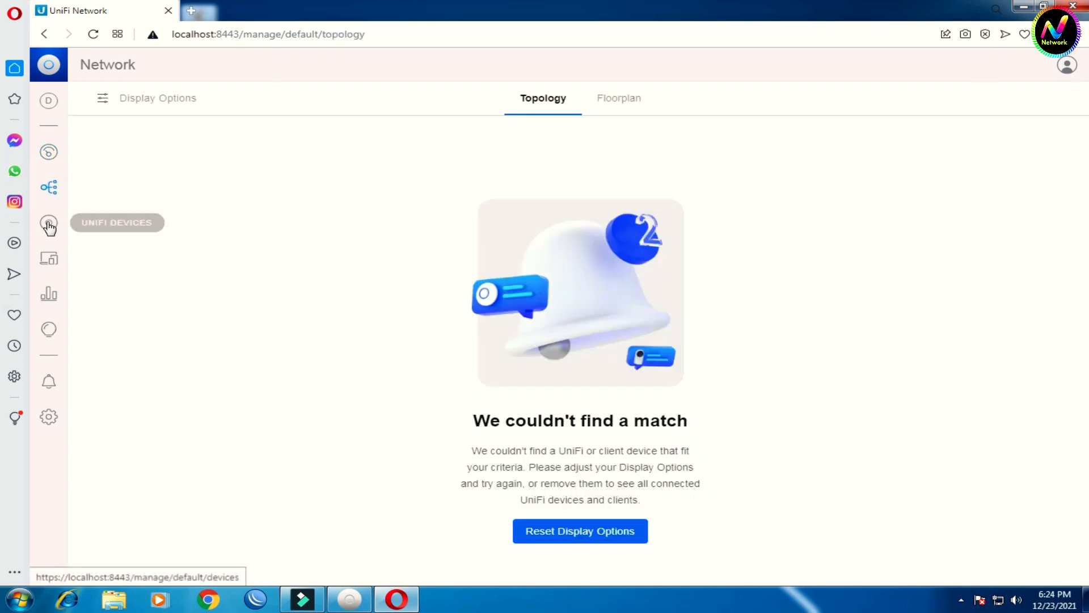
left_click(48, 223)
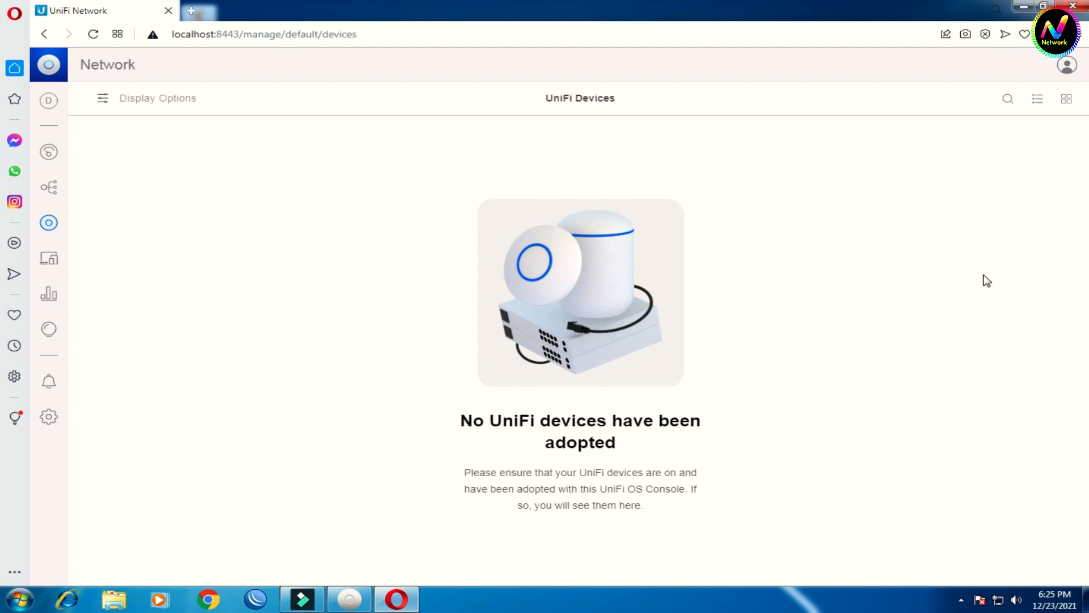
left_click(49, 260)
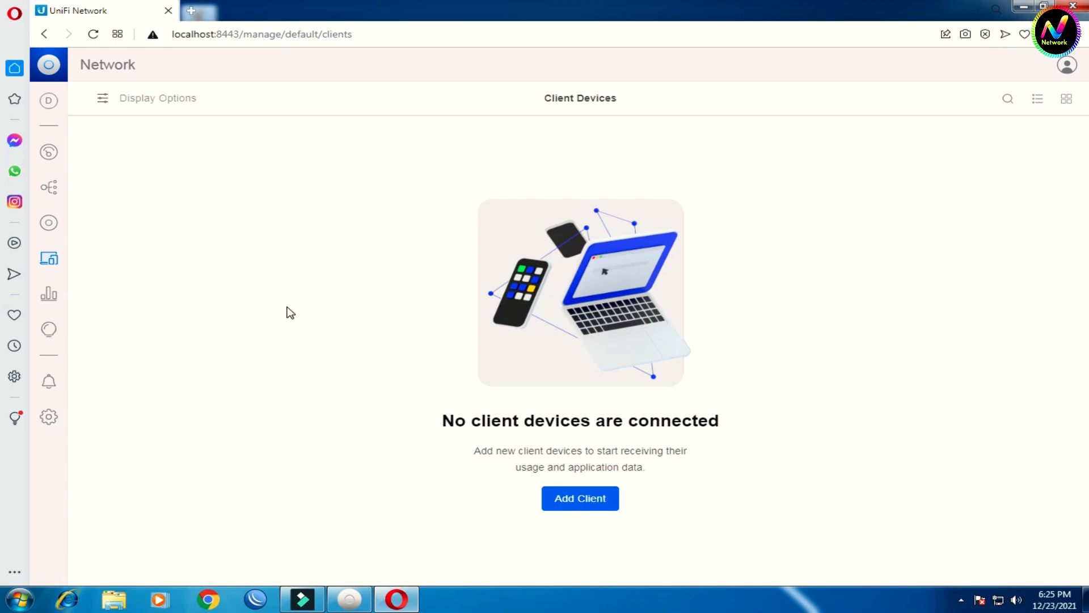
left_click(51, 294)
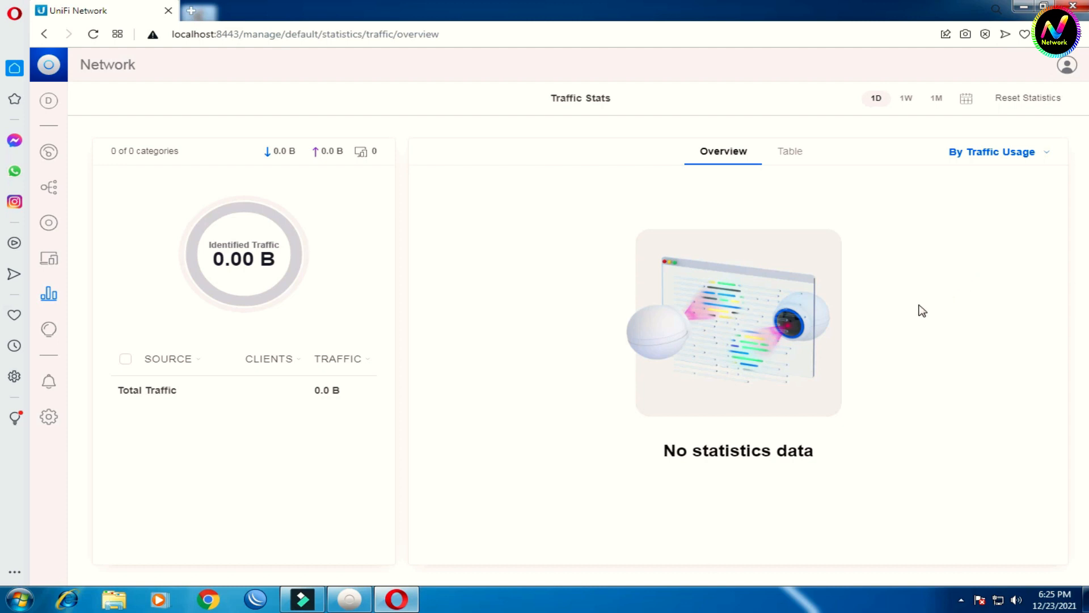
left_click(49, 294)
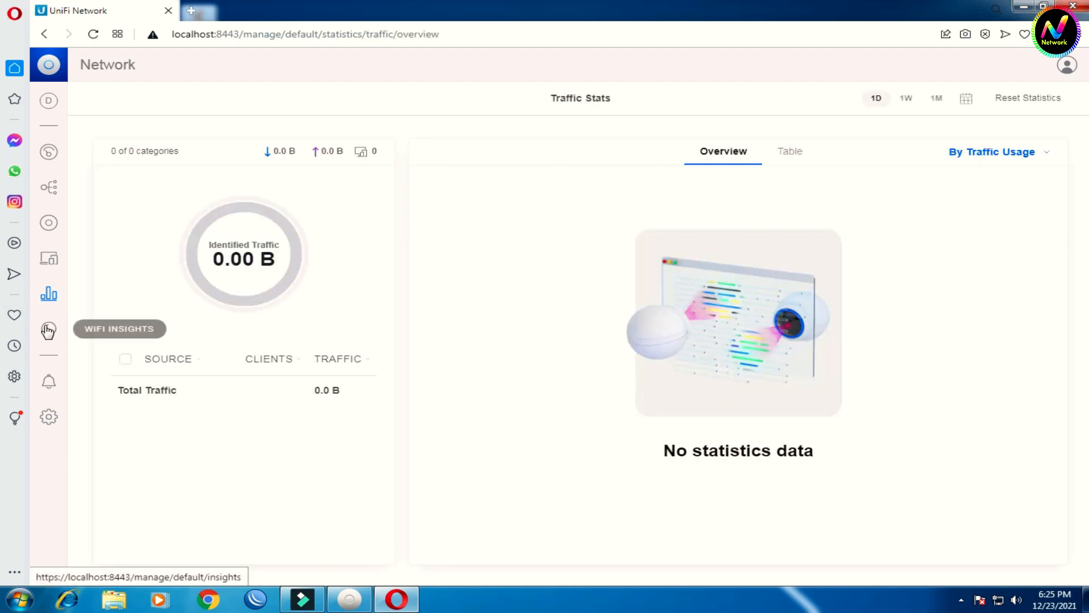
left_click(47, 331)
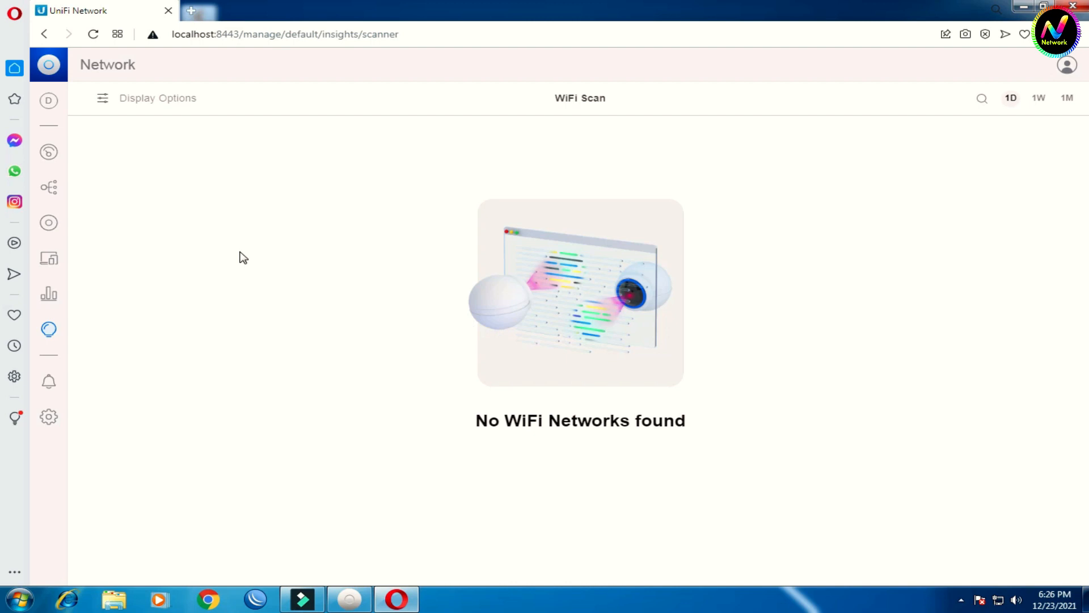
left_click(50, 383)
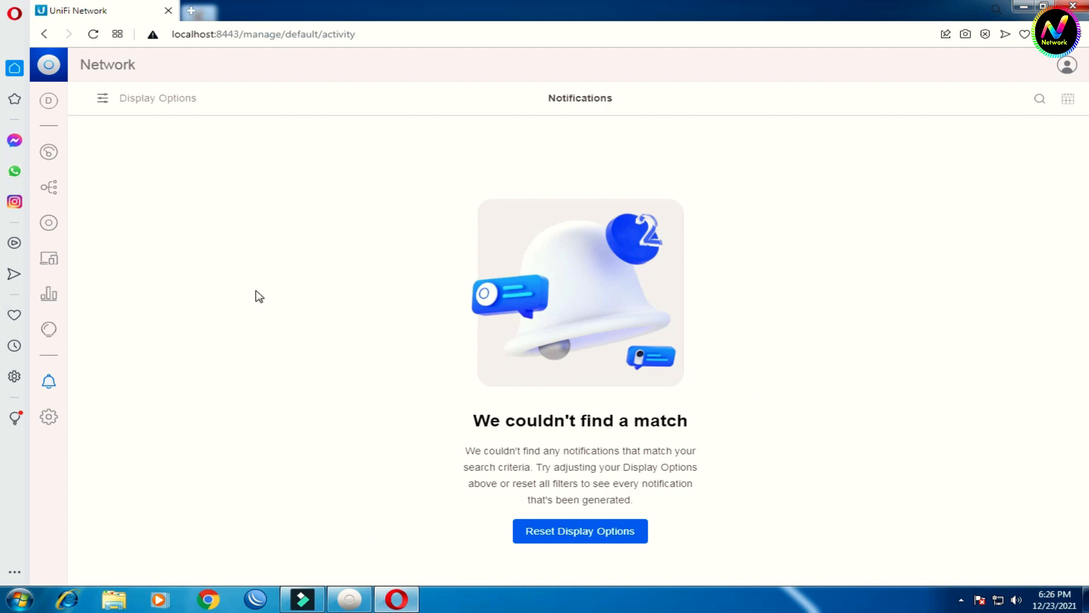
left_click(49, 418)
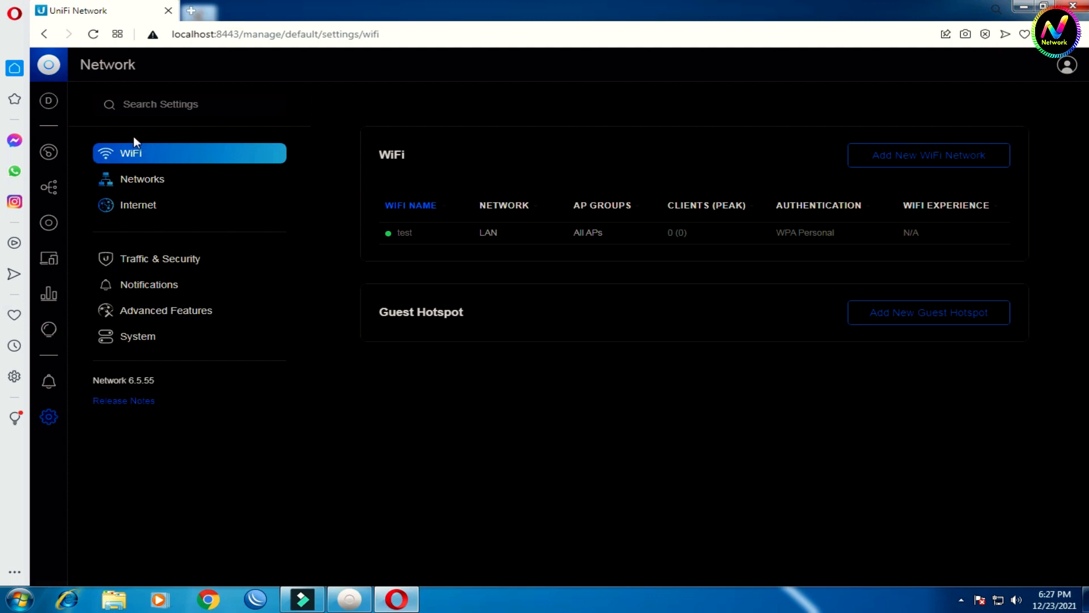
left_click(485, 236)
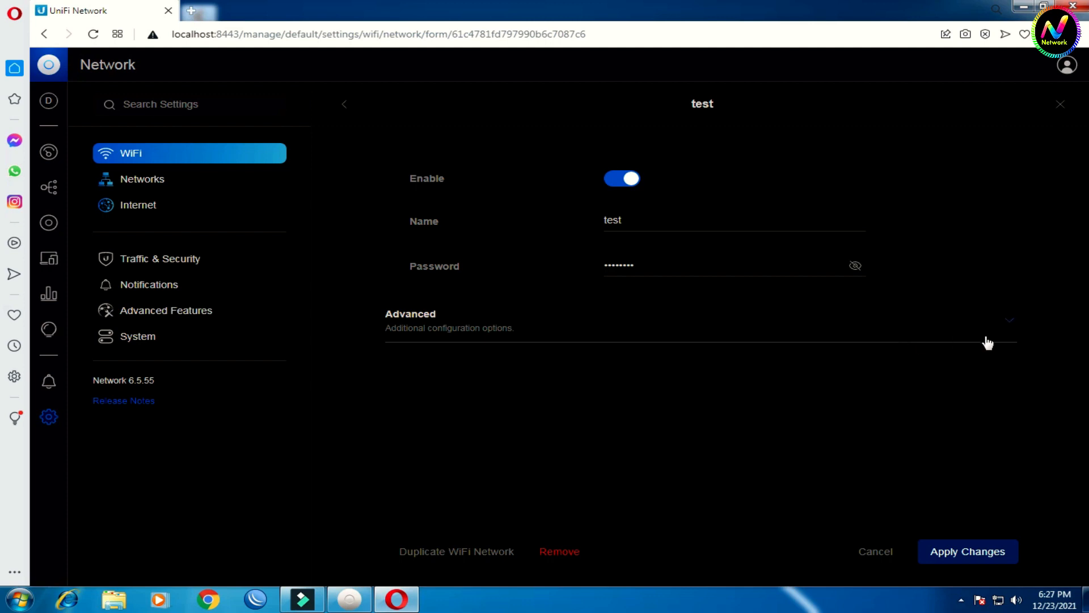
left_click(141, 180)
left_click(138, 205)
left_click(195, 258)
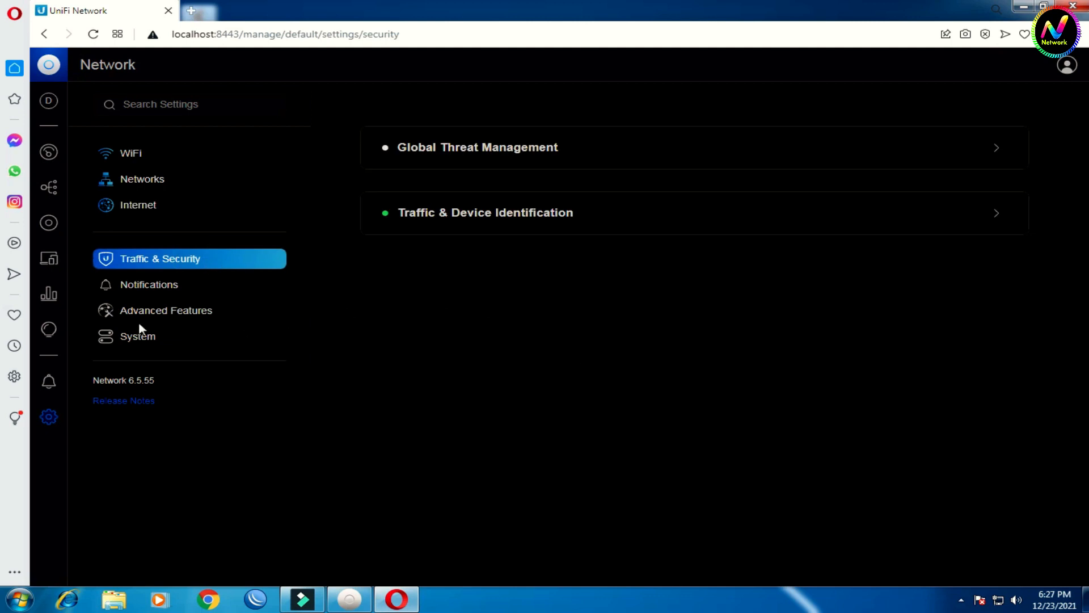
left_click(141, 286)
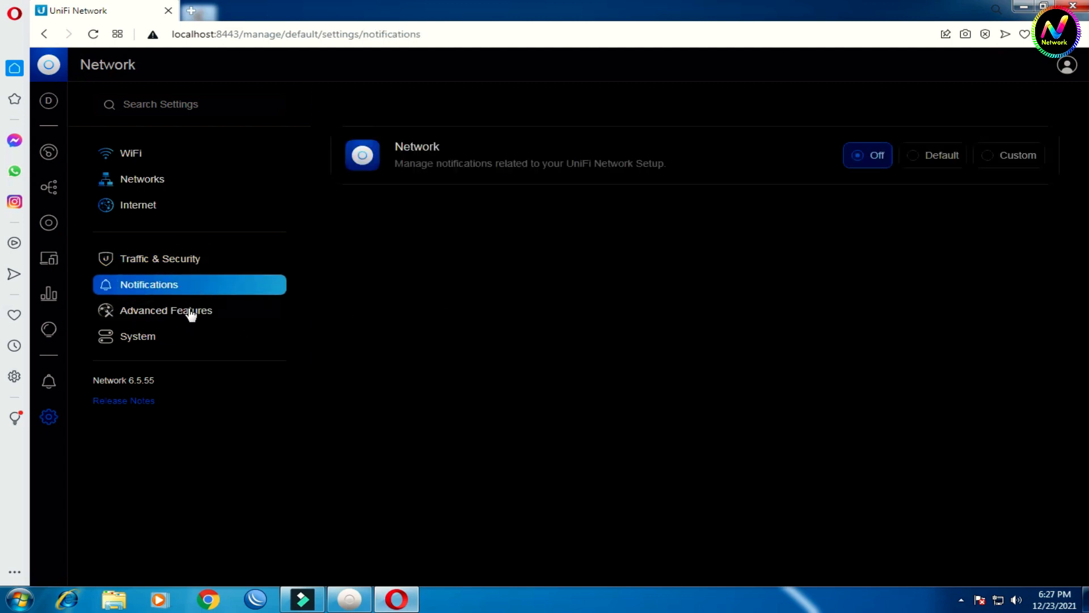
left_click(189, 313)
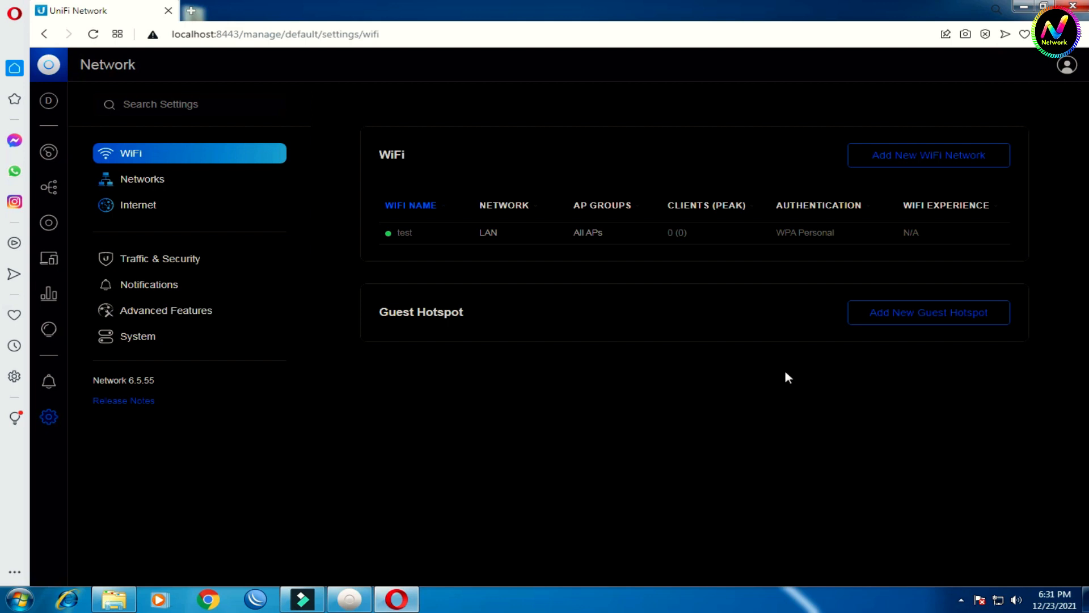
Step: Minimize the browser window to show the Windows desktop
left_click(1025, 6)
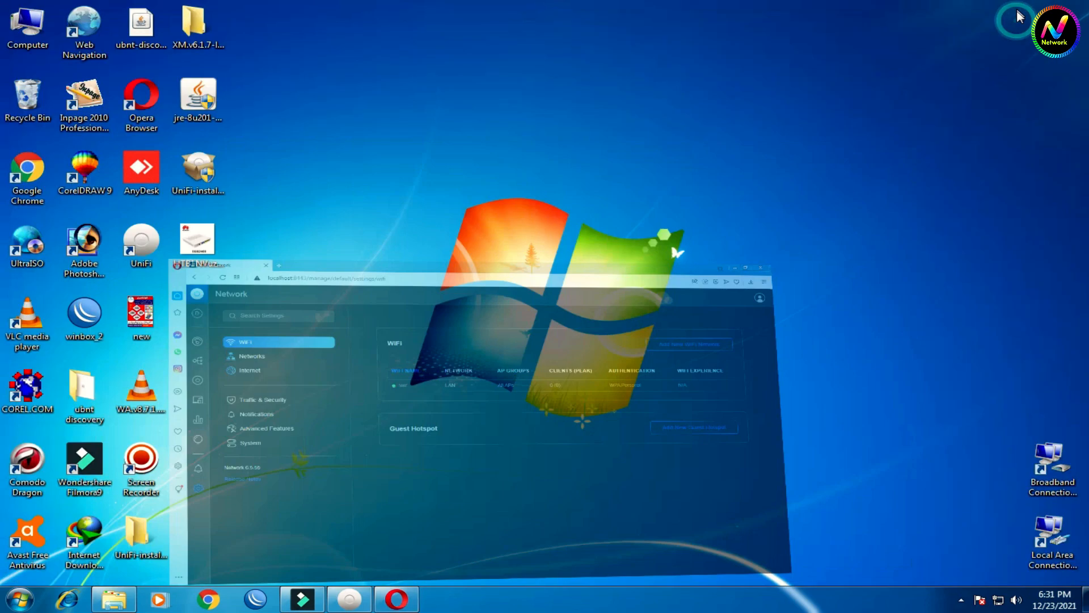